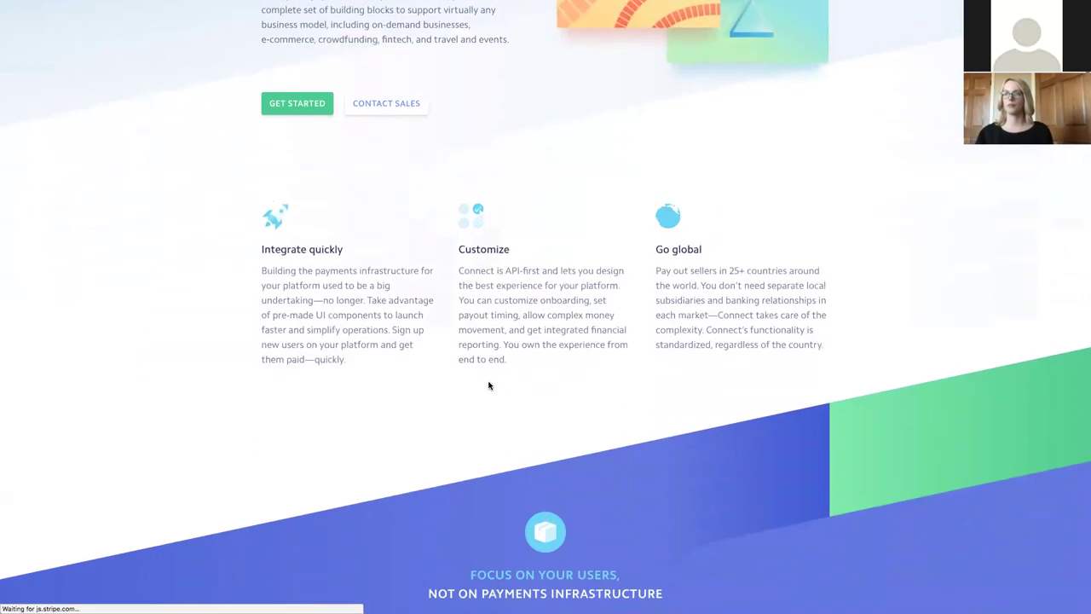
scroll(488, 386, "down", 5)
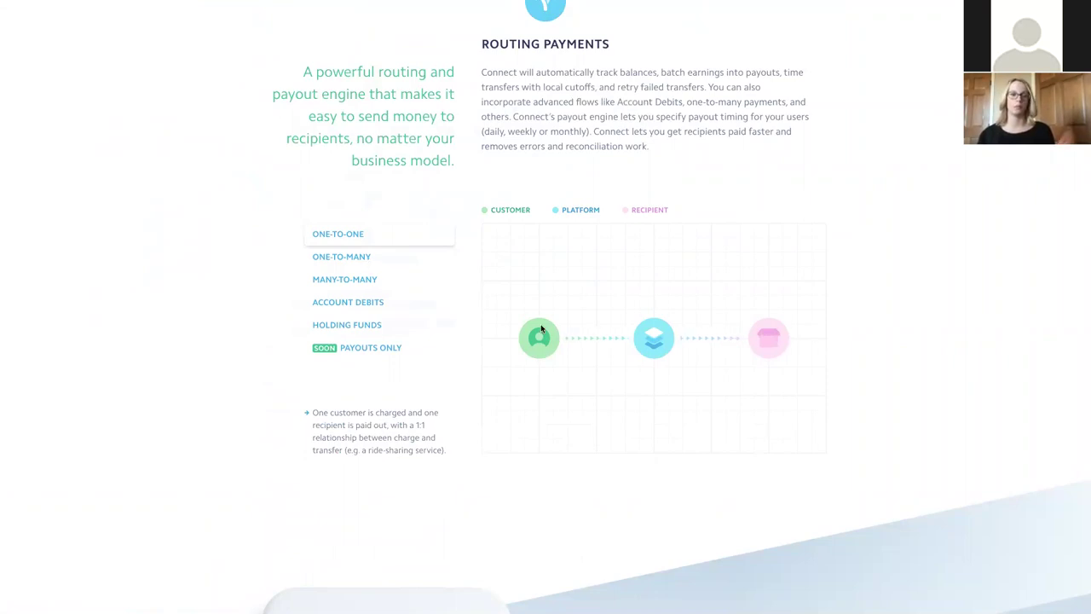
left_click(361, 264)
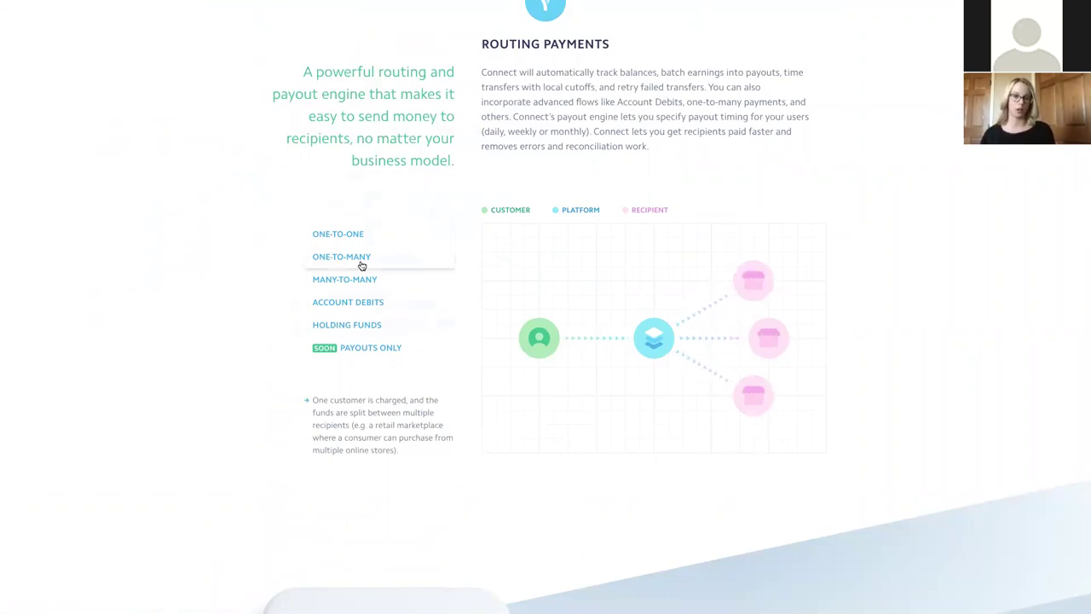
left_click(351, 291)
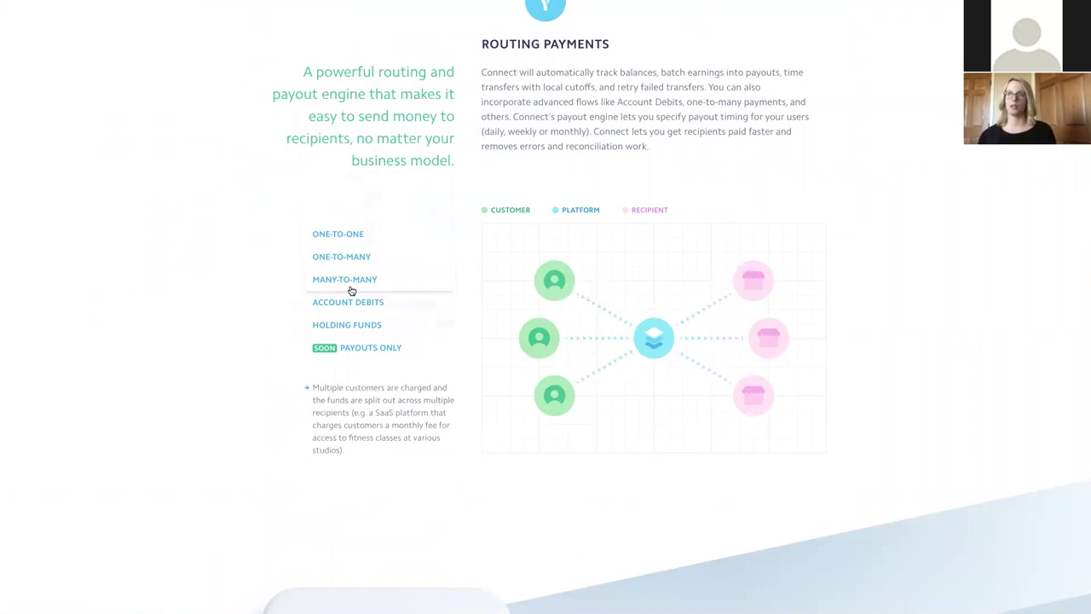
left_click(357, 304)
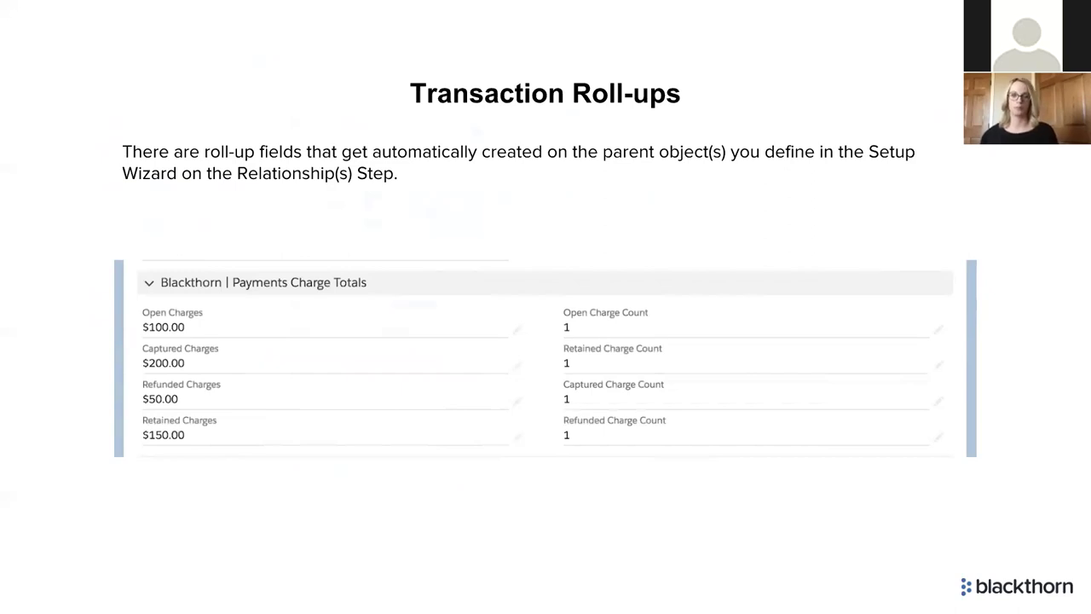
Step: Advance the deck to the Payment Gateway Balance slide
key("Right")
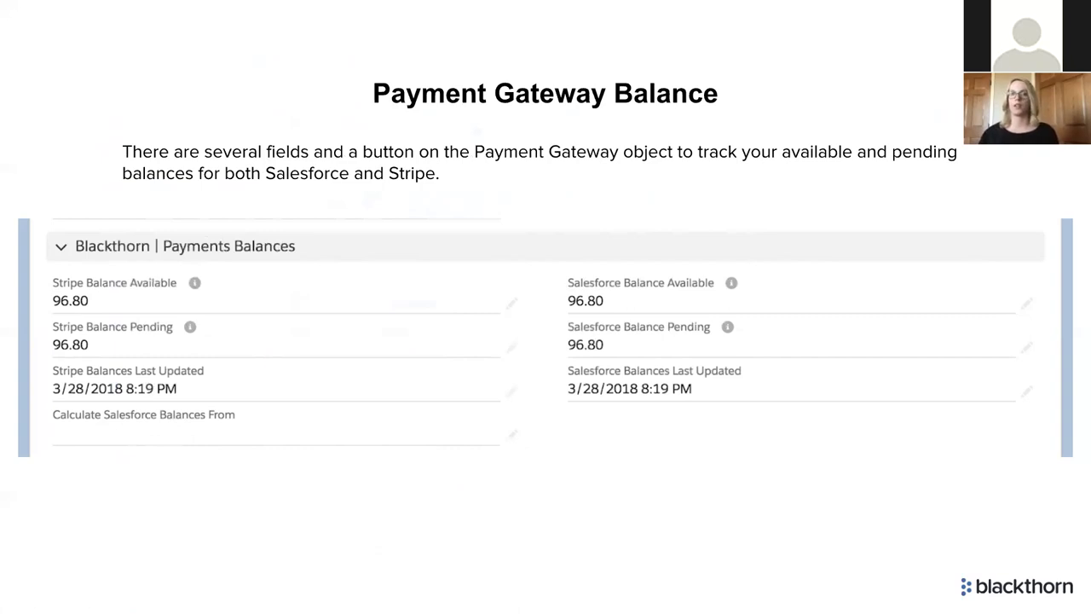
Step: Advance the deck to the Available On slide
key("Right")
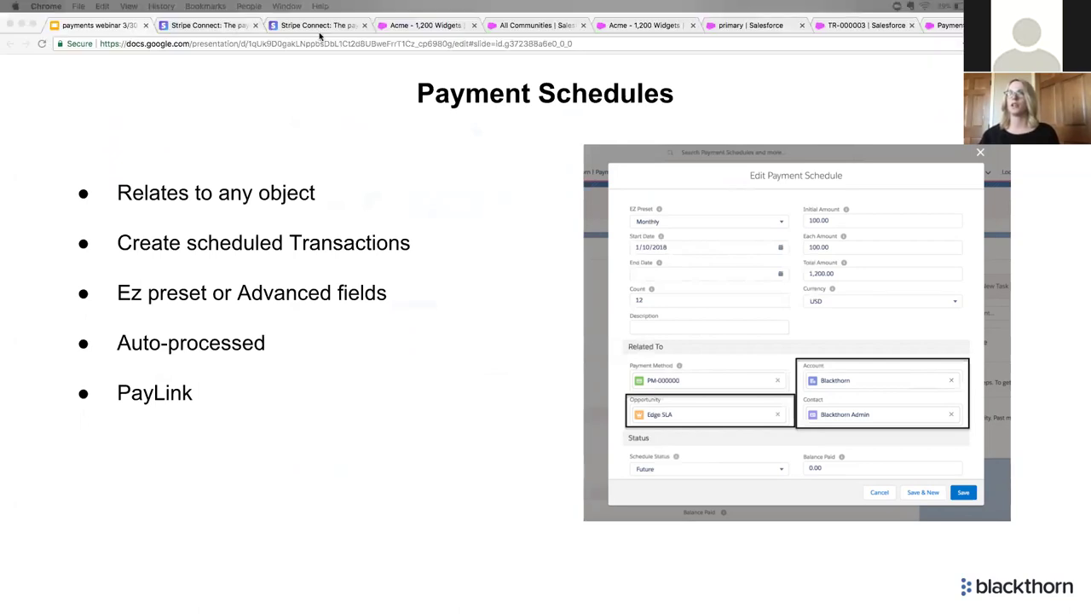
Step: Bring up the Acme - 1,200 Widgets opportunity and reload its Salesforce page
left_click(384, 27)
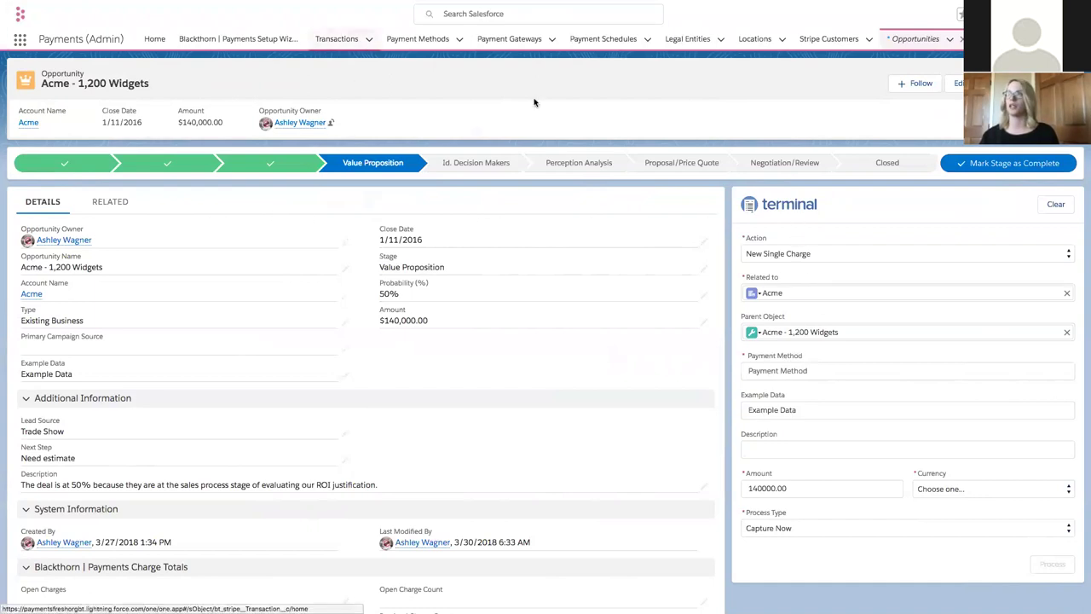
mouse_move(545, 6)
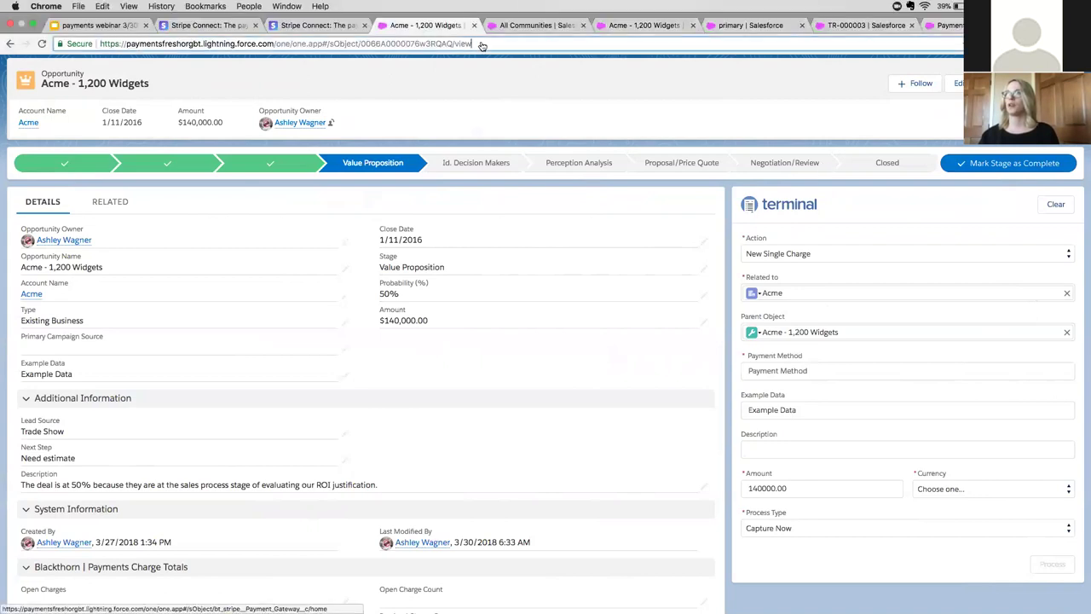
left_click(480, 43)
key("Return")
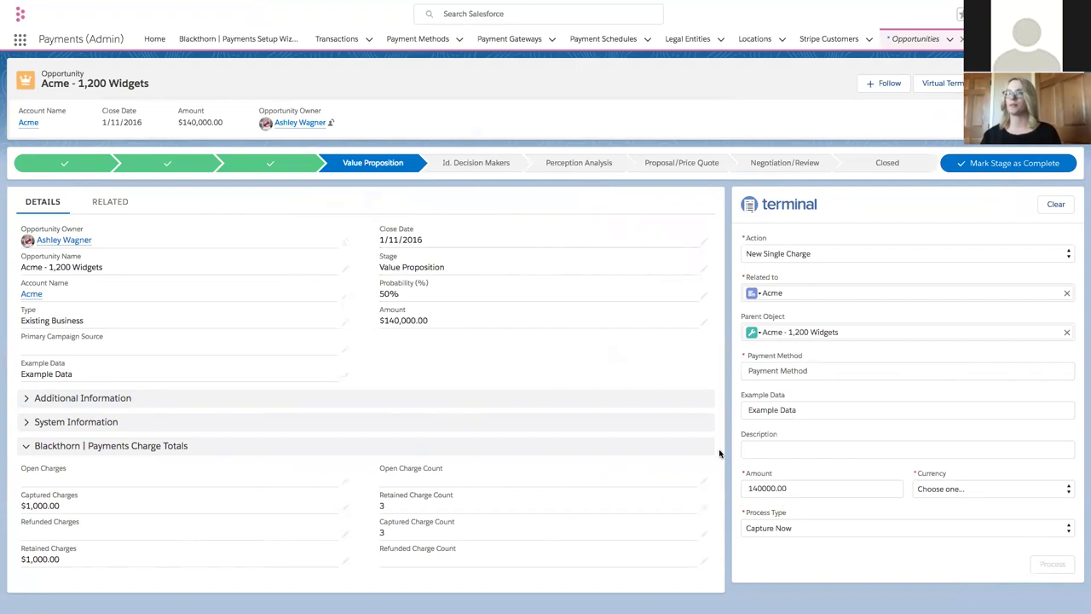
Step: Charge 140000.00 USD to the Acme Example card with description 'test description' and process it
left_click(828, 369)
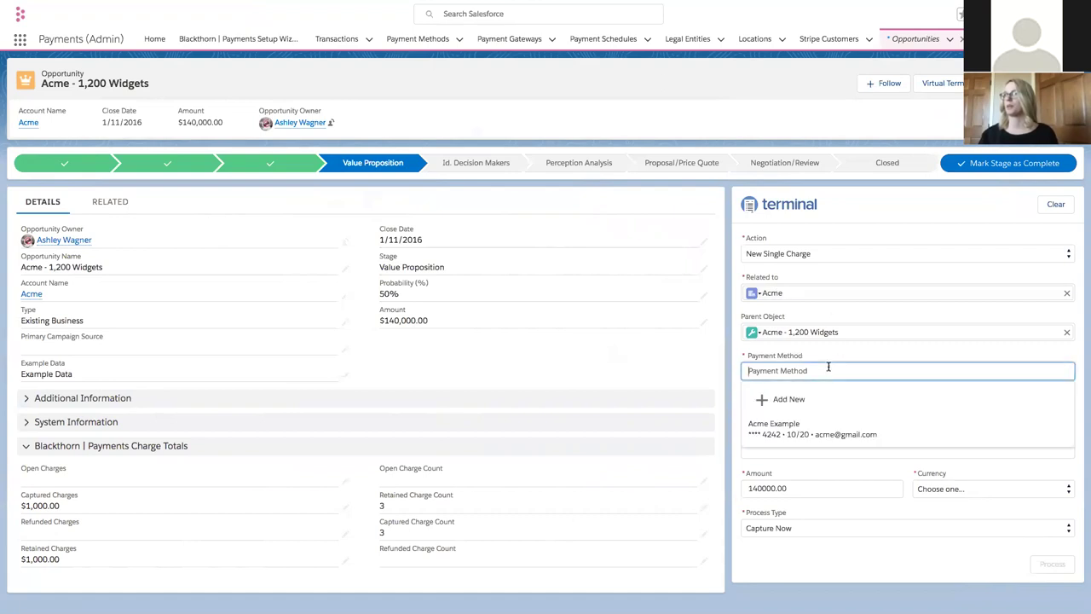
left_click(791, 427)
left_click(778, 447)
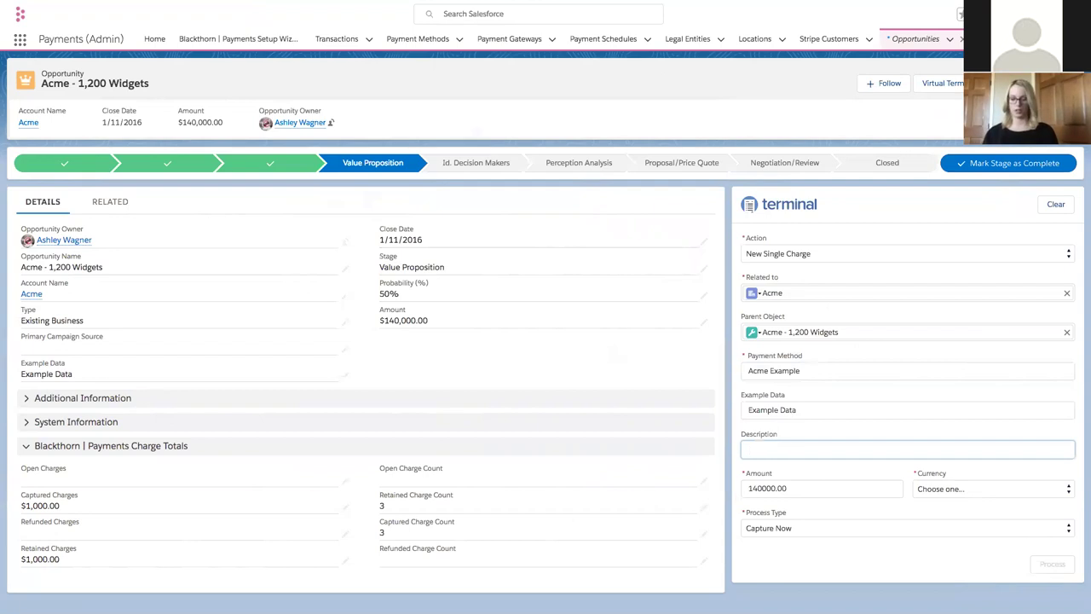
type("test descrip")
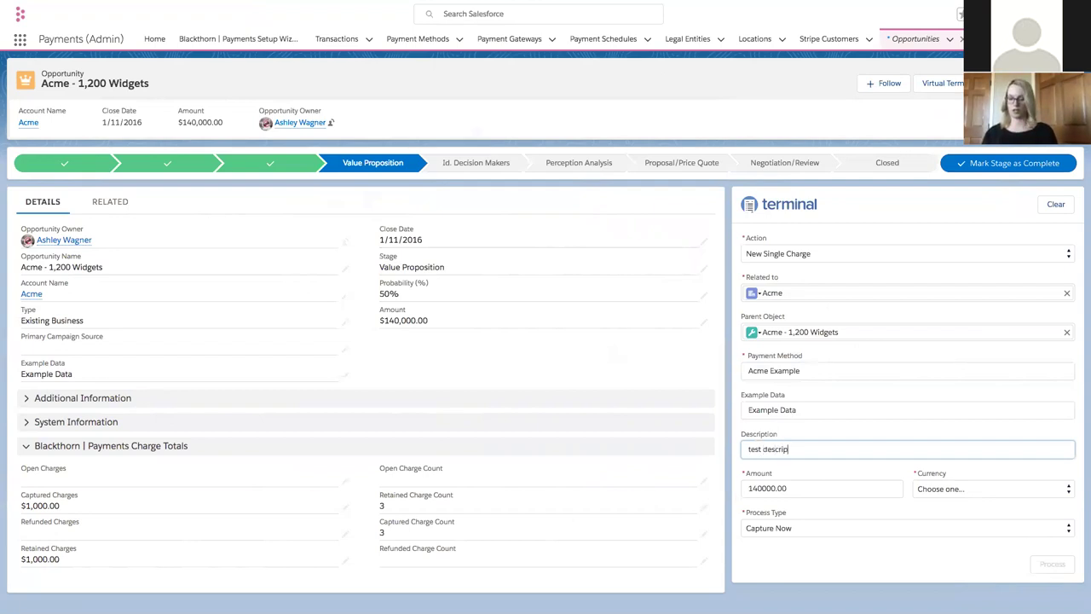
type("tion")
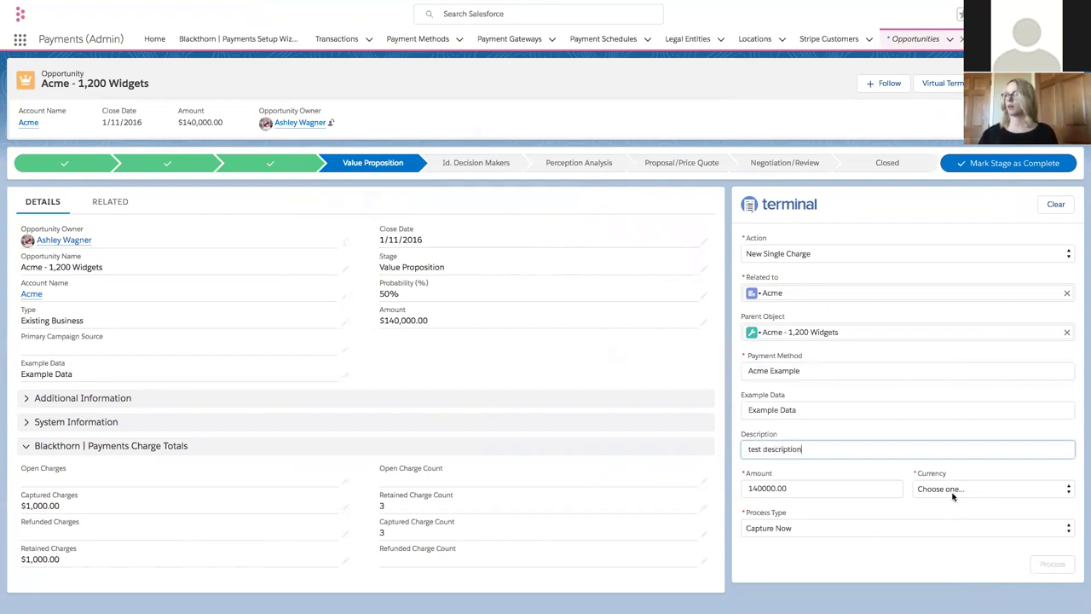
left_click(953, 490)
left_click(946, 502)
left_click(1050, 565)
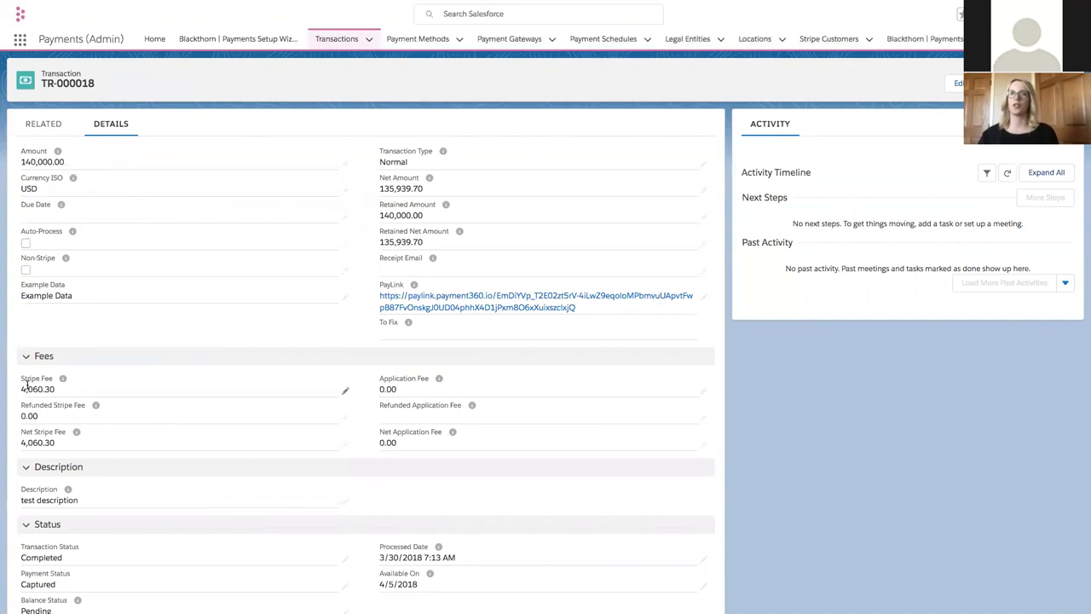
Step: Scroll through transaction TR-000018 and return to the linked Acme - 1,200 Widgets opportunity
scroll(64, 403, "down", 1)
scroll(43, 388, "down", 2)
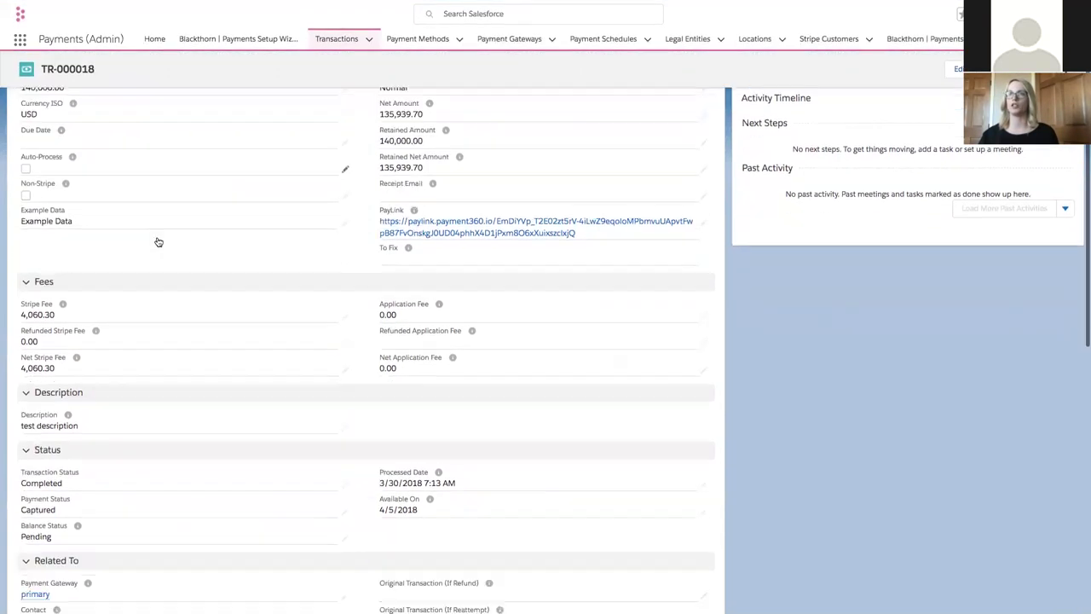
scroll(153, 248, "down", 3)
scroll(51, 529, "down", 2)
left_click(49, 533)
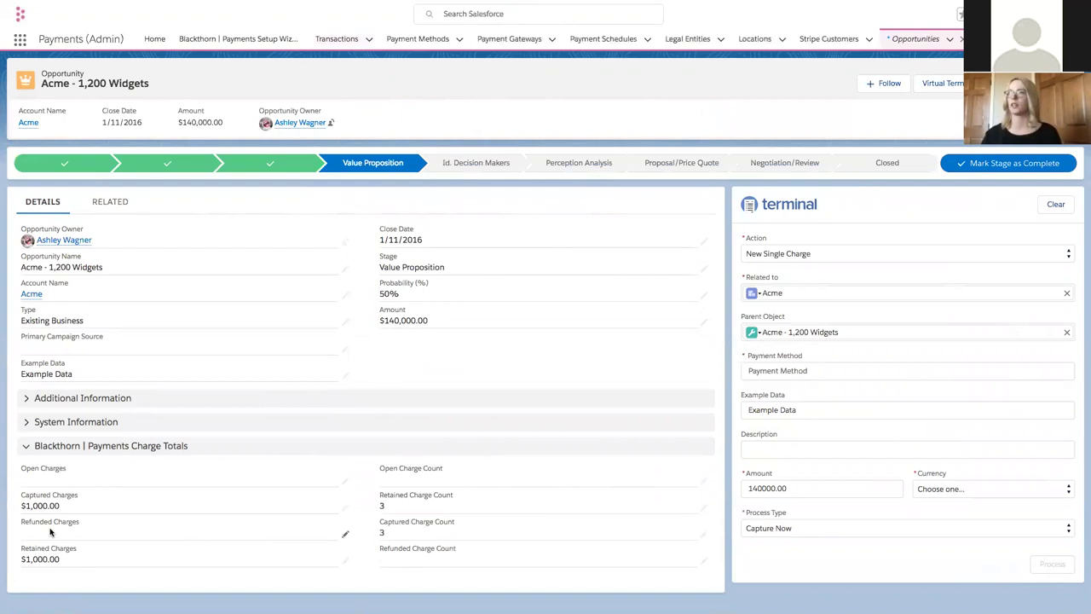
Step: Go to the communities list and preview the live vtexample community site
mouse_move(394, 6)
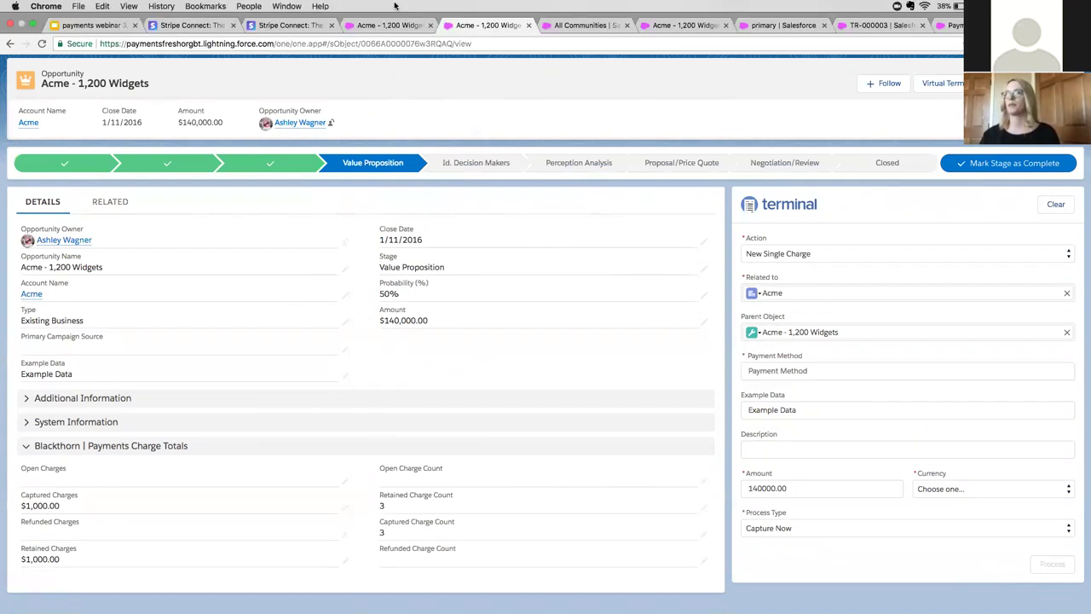
left_click(581, 26)
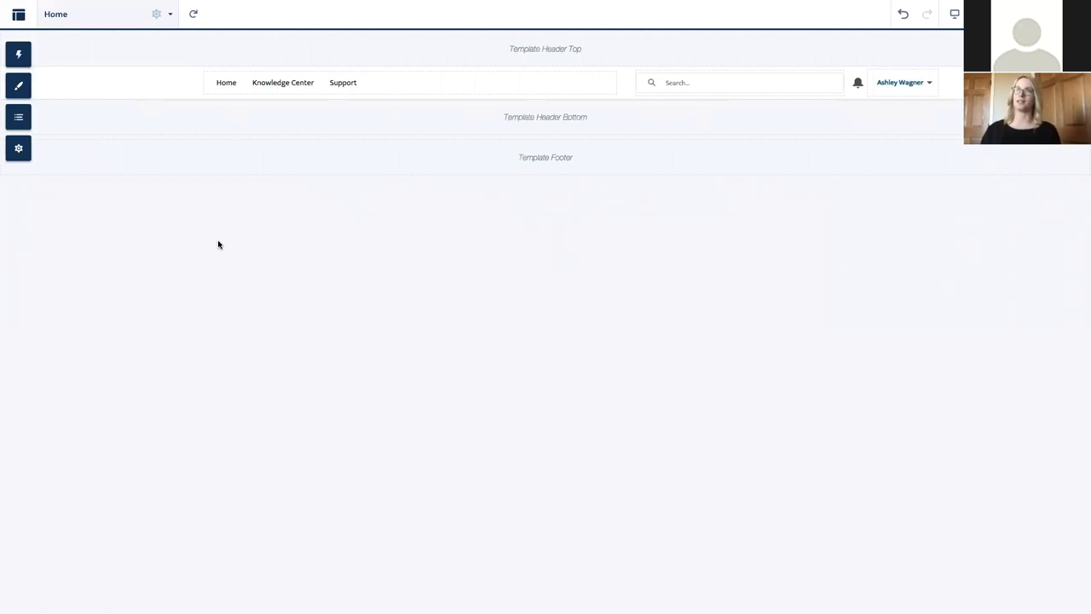
left_click(17, 14)
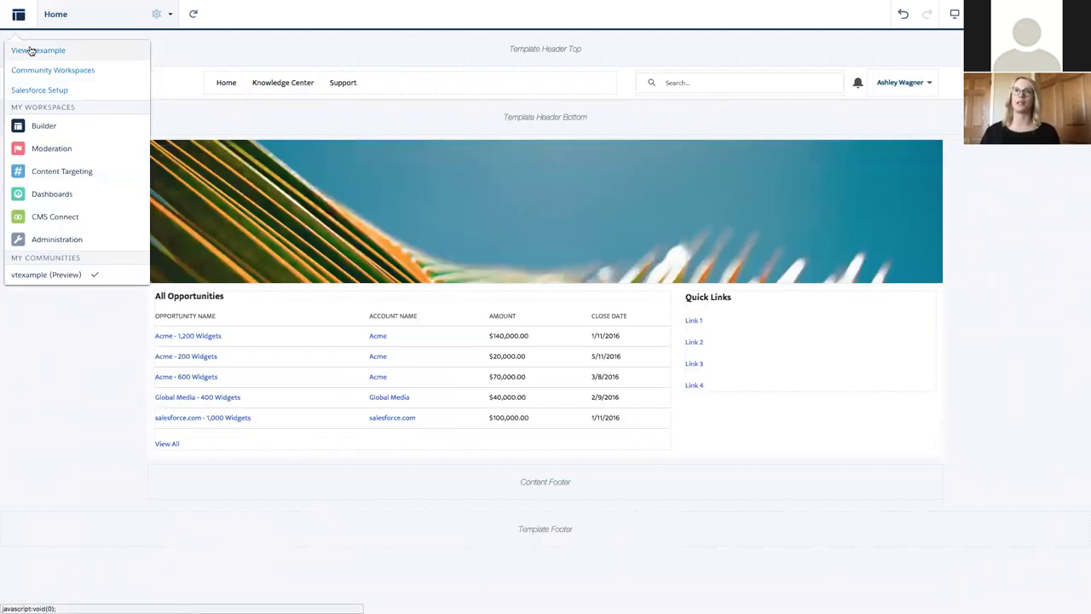
left_click(30, 50)
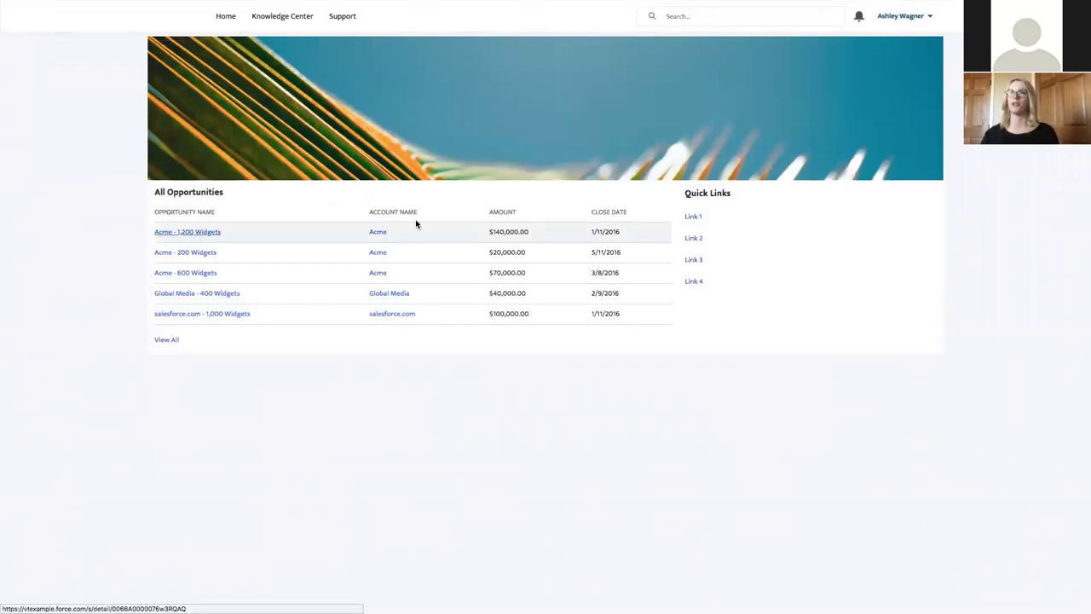
Step: Open the virtual terminal for Acme - 1,200 Widgets and select the Acme Example payment method
left_click(188, 239)
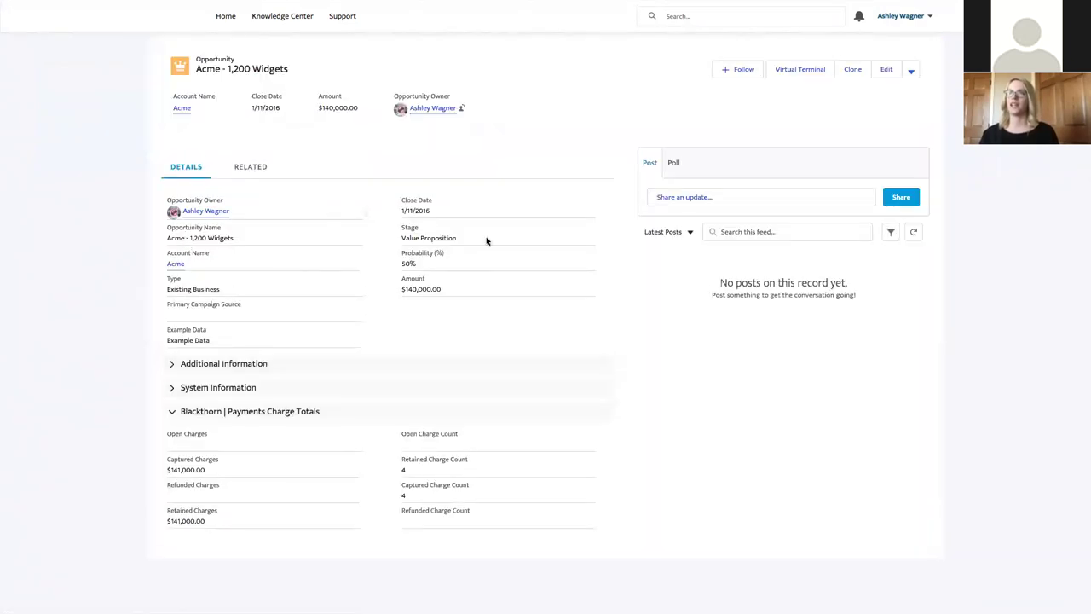
left_click(796, 74)
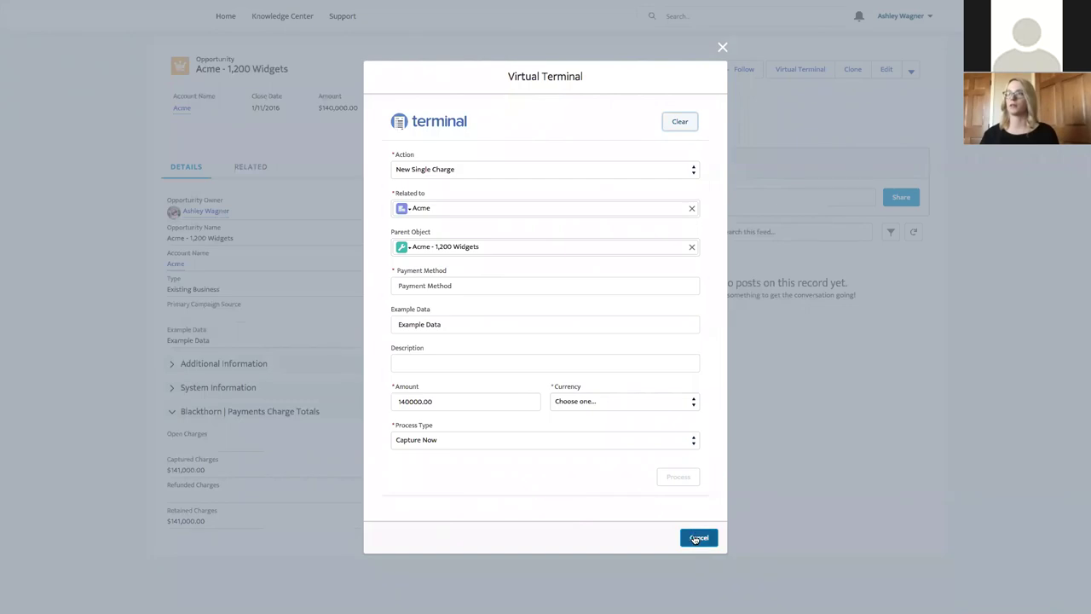
left_click(435, 286)
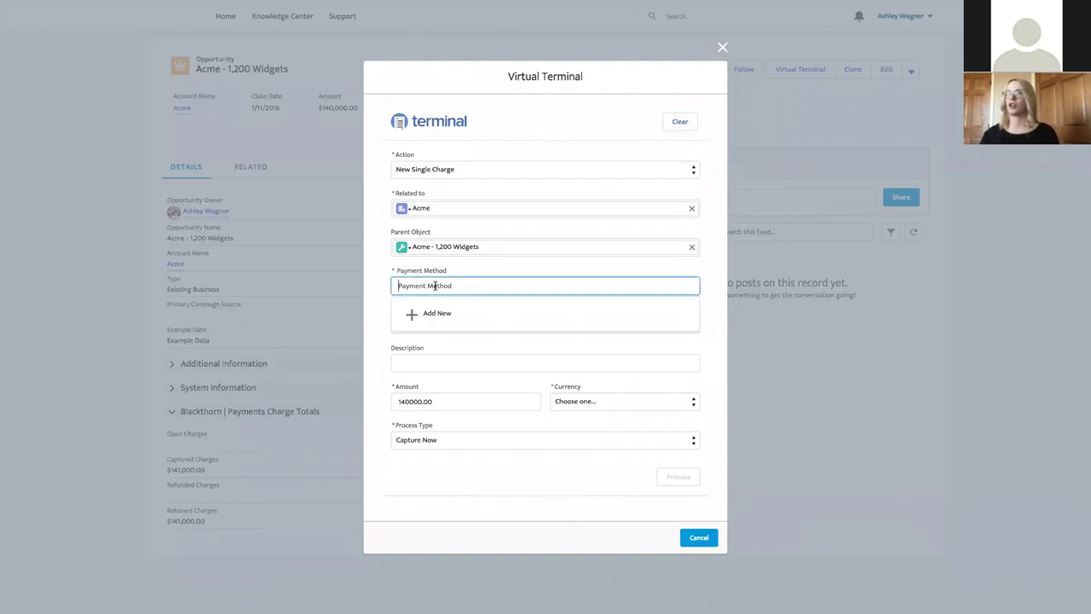
left_click(455, 351)
Step: Change the amount to 200 in USD and process the charge
left_click(449, 401)
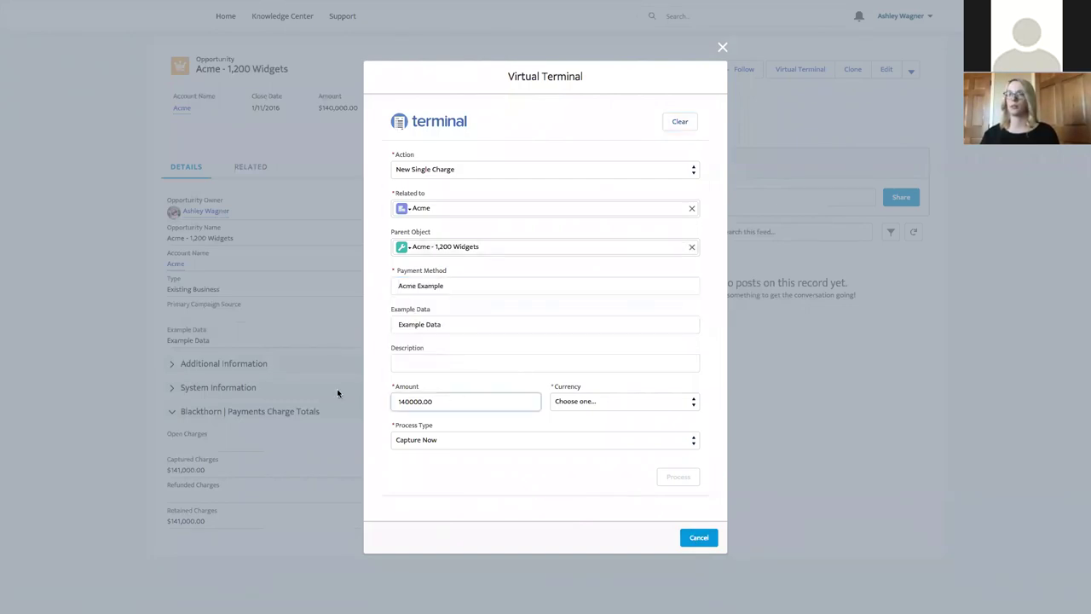
key("ctrl+a")
type("200")
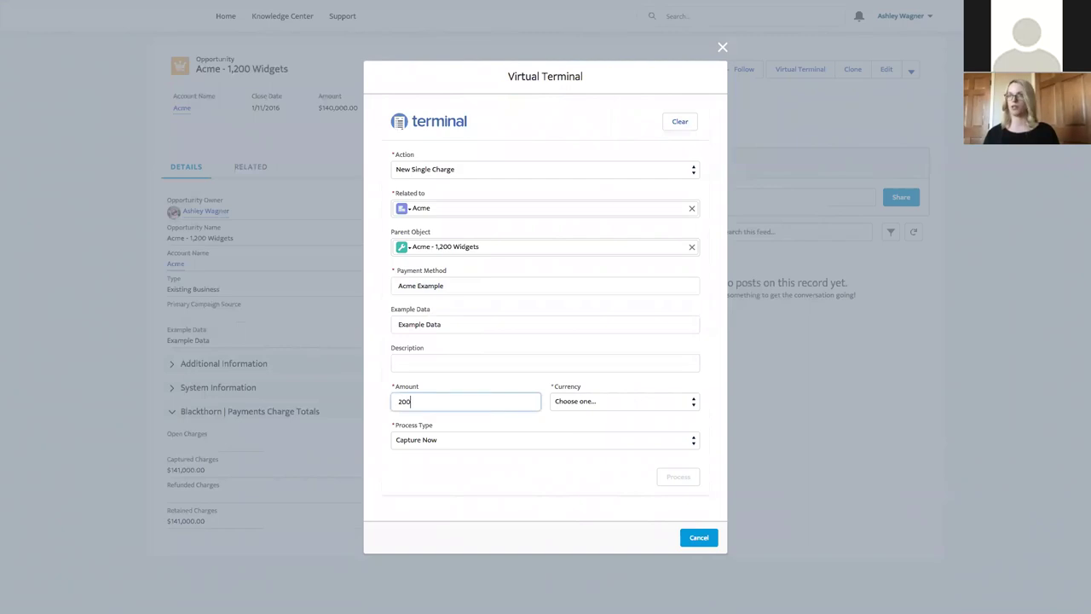
left_click(667, 406)
left_click(645, 412)
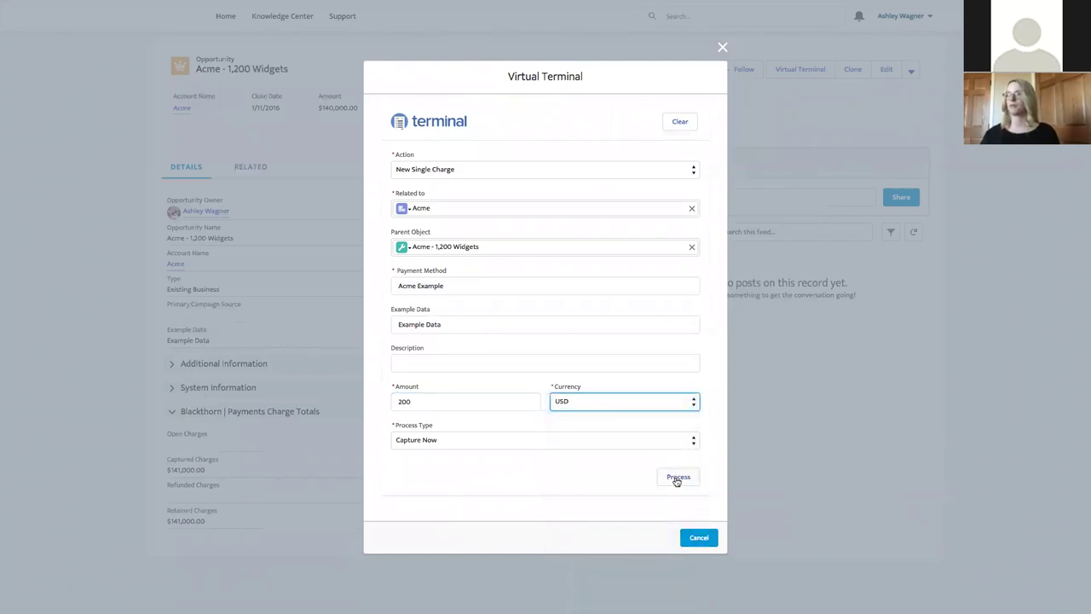
left_click(678, 479)
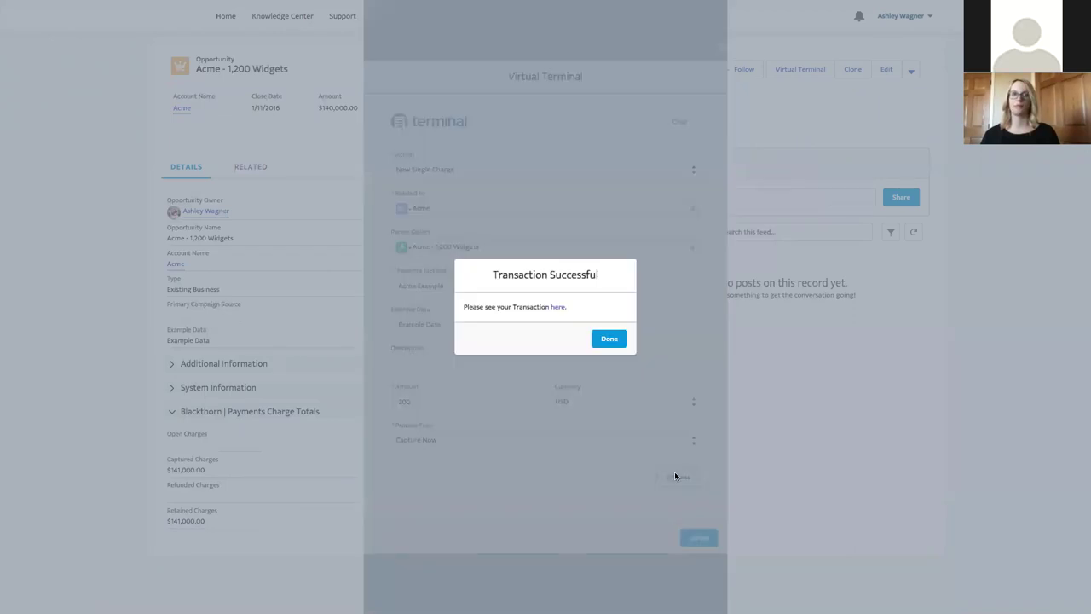
Step: Review transaction TR-000019, then go back to its related Acme - 1,200 Widgets opportunity
left_click(558, 308)
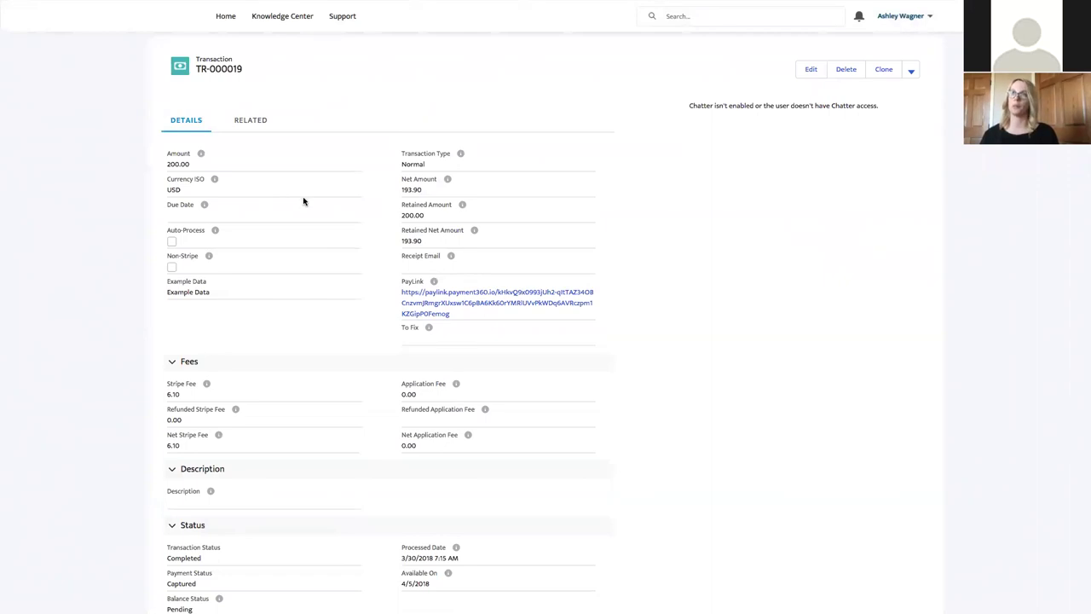
scroll(415, 433, "down", 1)
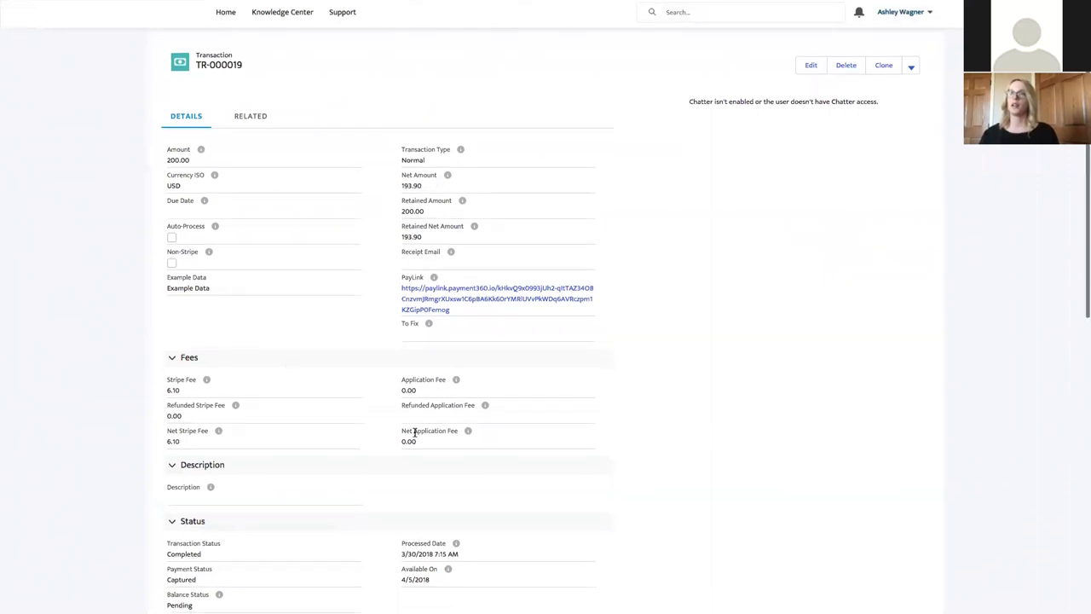
scroll(414, 432, "down", 2)
scroll(349, 359, "up", 2)
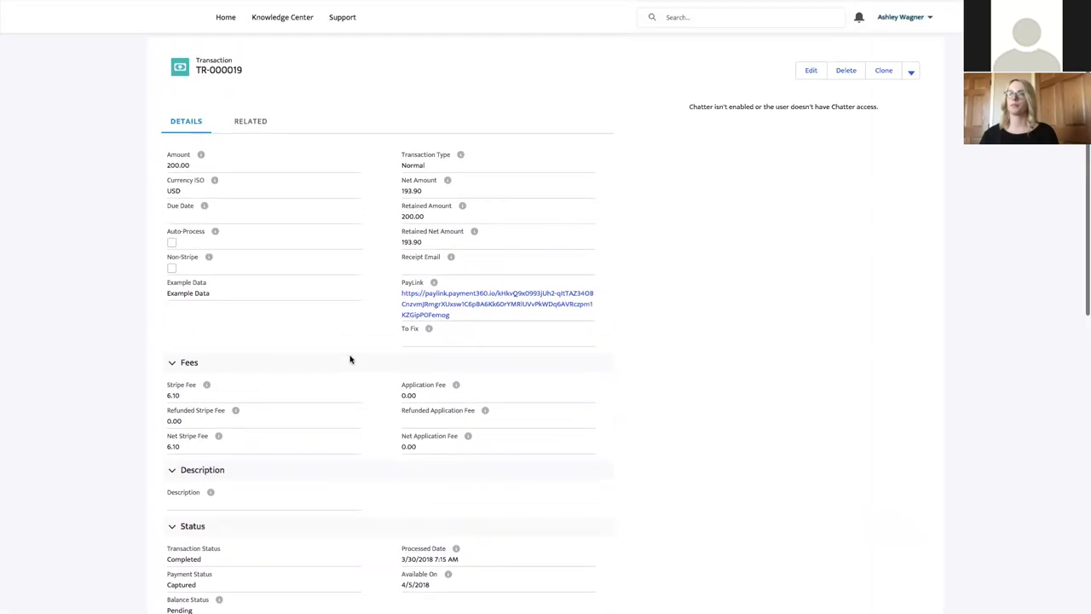
scroll(349, 359, "down", 5)
left_click(193, 440)
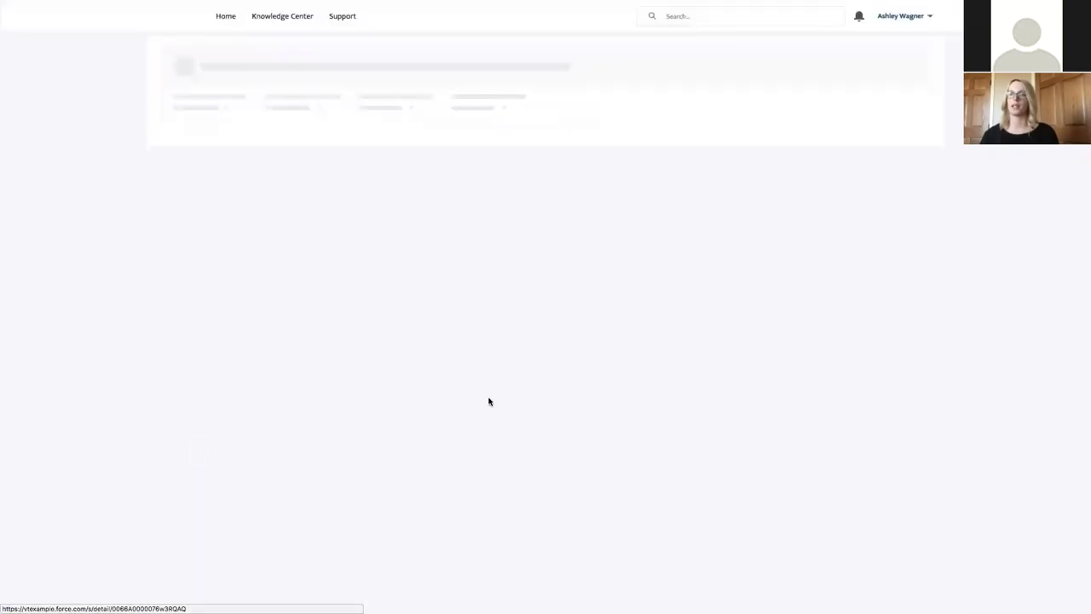
mouse_move(368, 6)
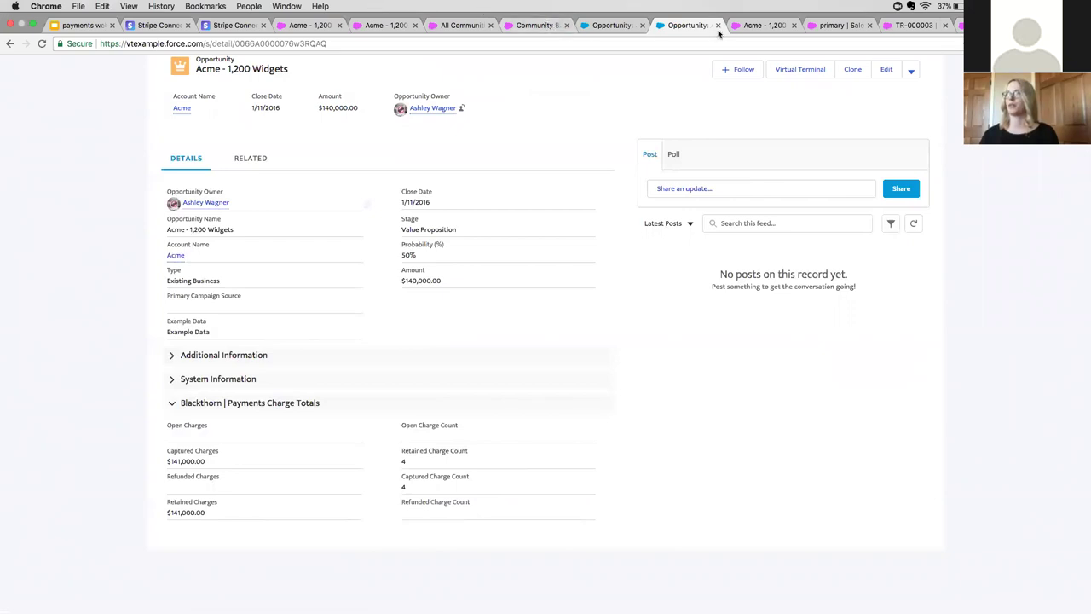
Step: Switch to the internal opportunity view, then to the primary payment gateway record
left_click(747, 30)
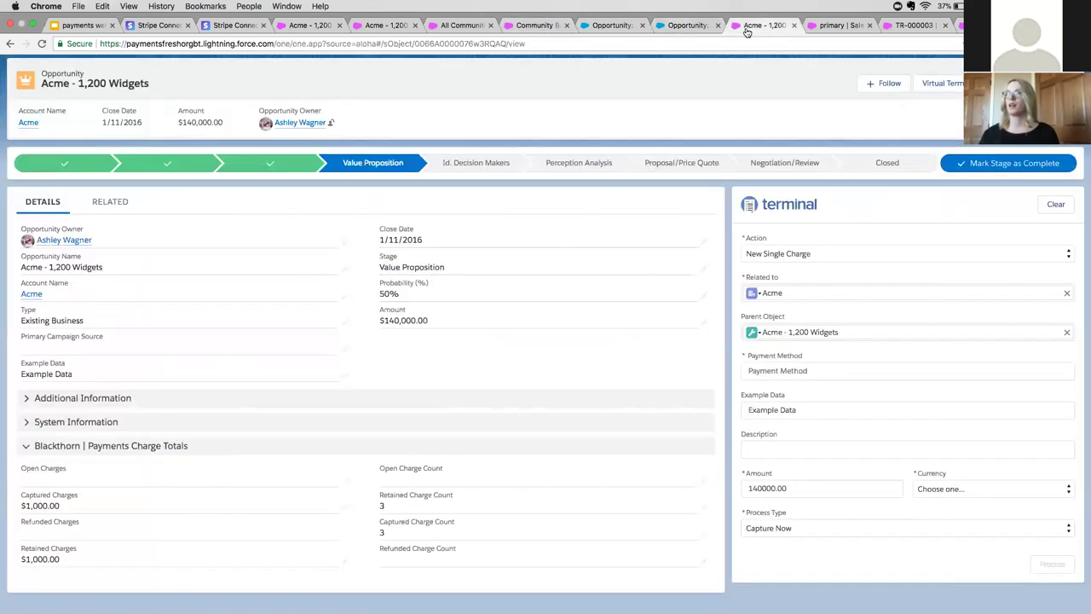
left_click(835, 26)
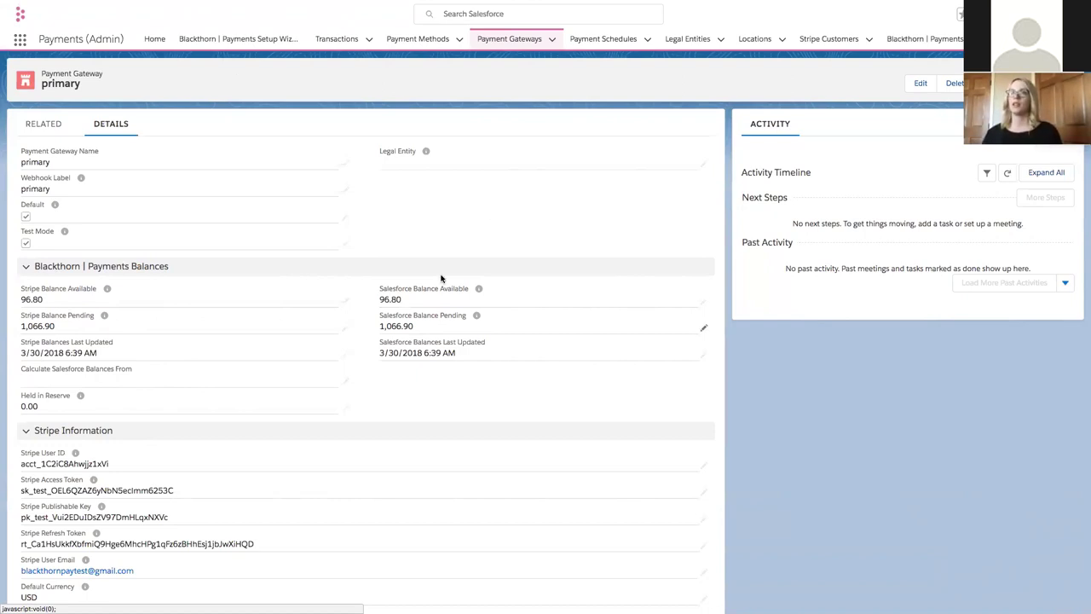
Step: Inline-edit the gateway's balances, set the Calculate Salesforce Balances From date, and save the record
double_click(85, 382)
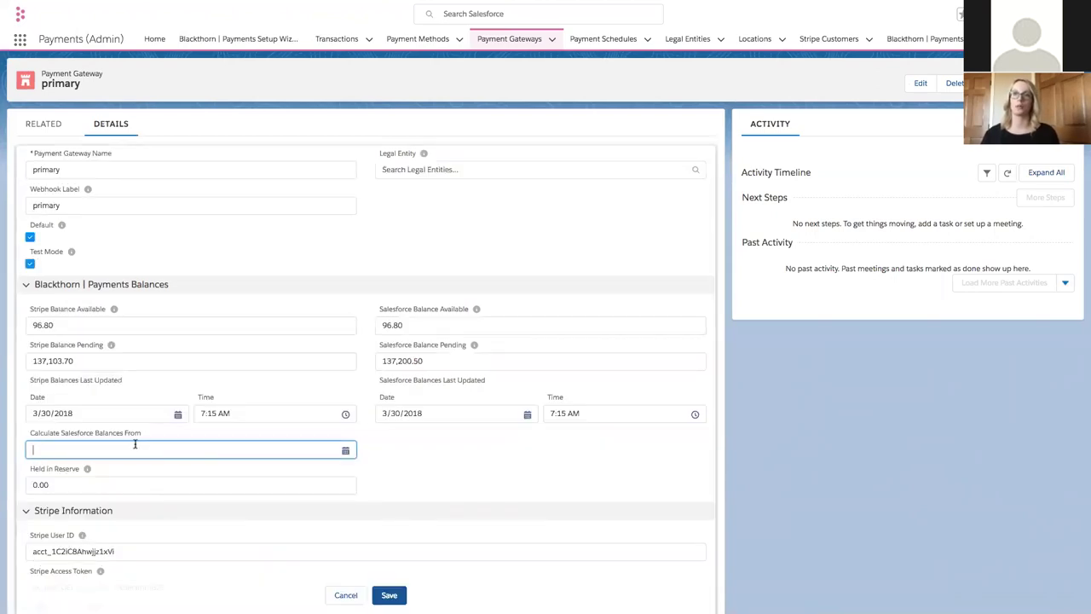
left_click(185, 449)
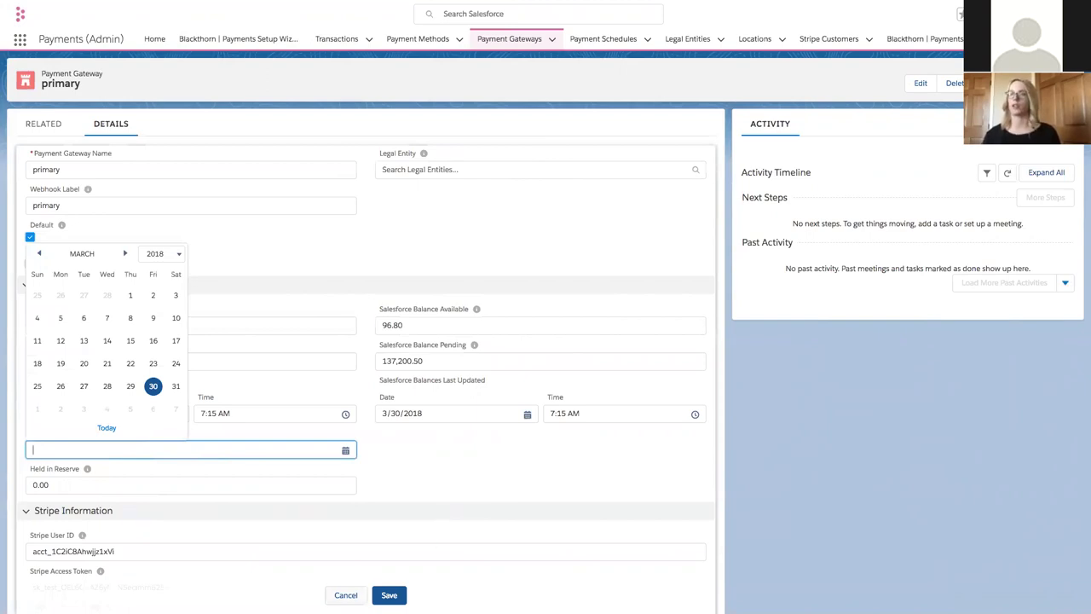
left_click(389, 595)
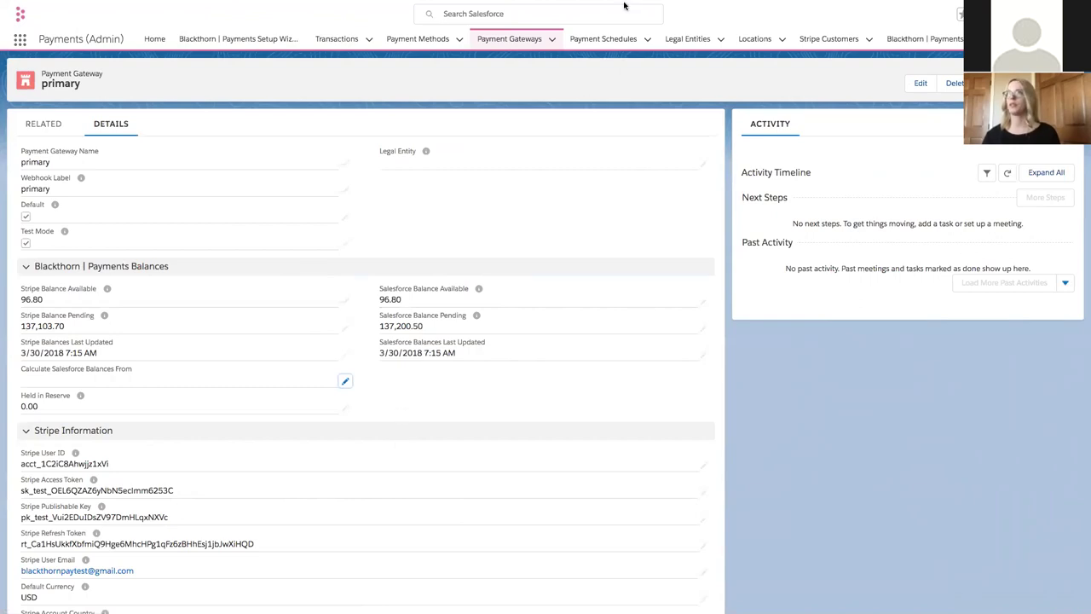
Step: Open transaction TR-000003 and review its details: Completed, Balance Status Pending, Available On 4/5/2018
mouse_move(624, 4)
left_click(917, 29)
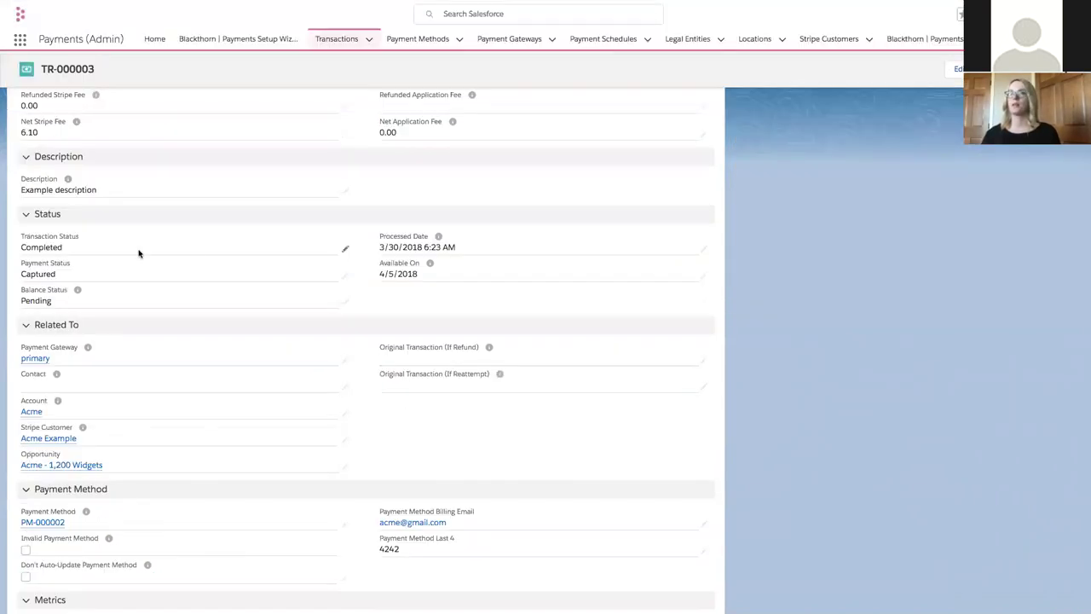
scroll(139, 251, "down", 1)
scroll(139, 253, "up", 3)
scroll(139, 253, "down", 4)
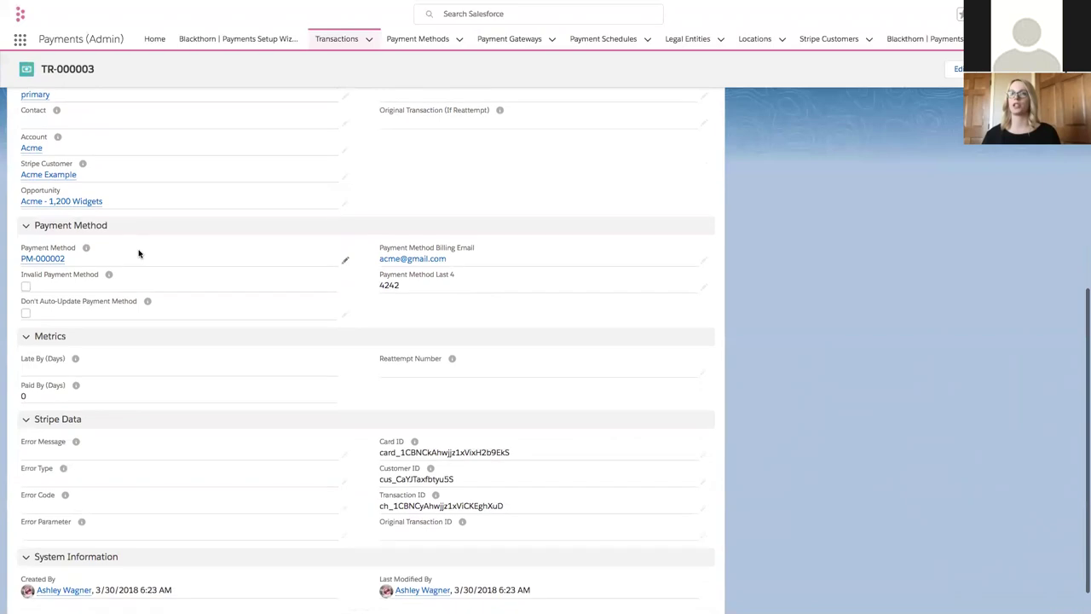
scroll(139, 253, "up", 2)
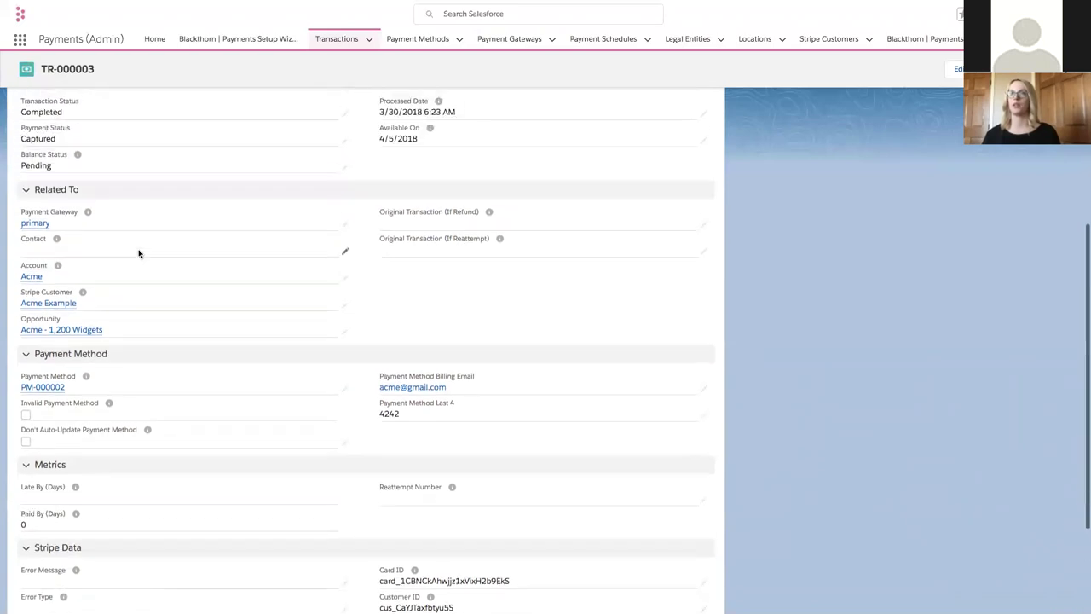
scroll(97, 159, "up", 1)
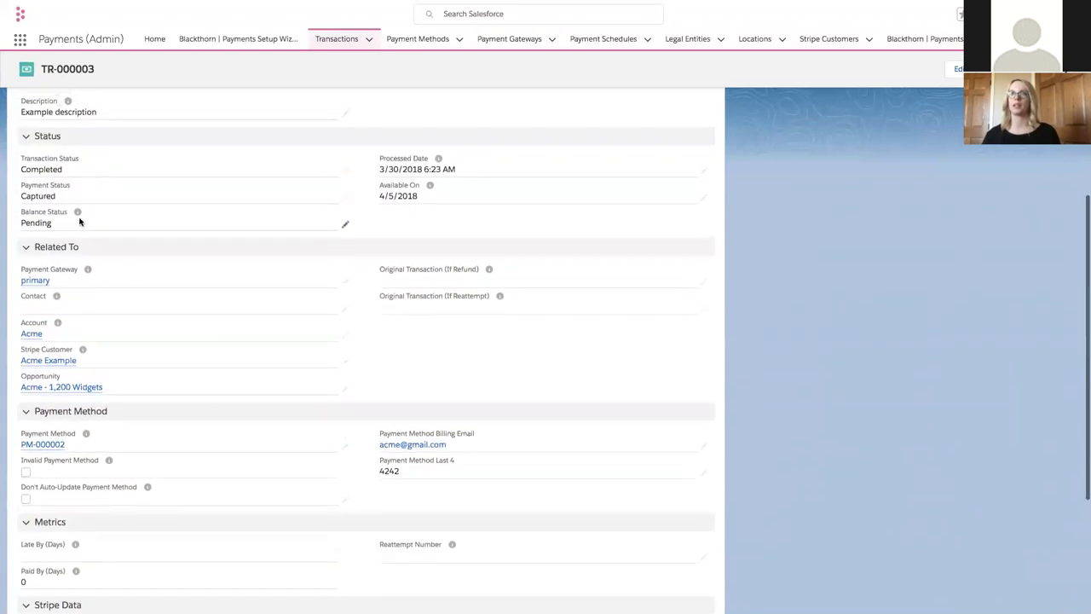
scroll(90, 222, "up", 1)
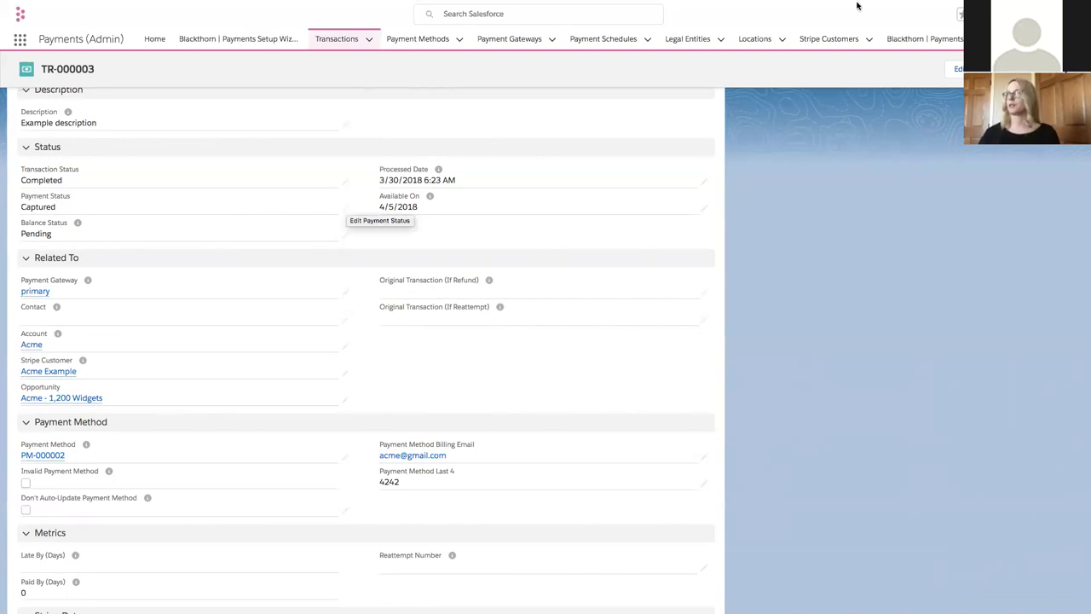
mouse_move(857, 6)
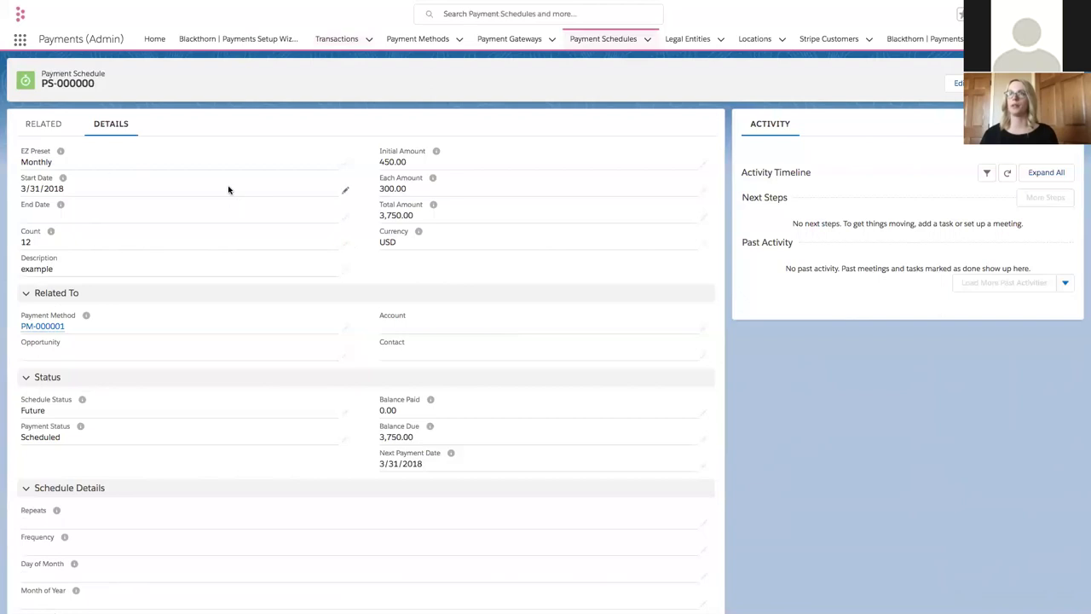
Step: Go to the Payment Schedules Recently Viewed list showing PS-000000
left_click(609, 39)
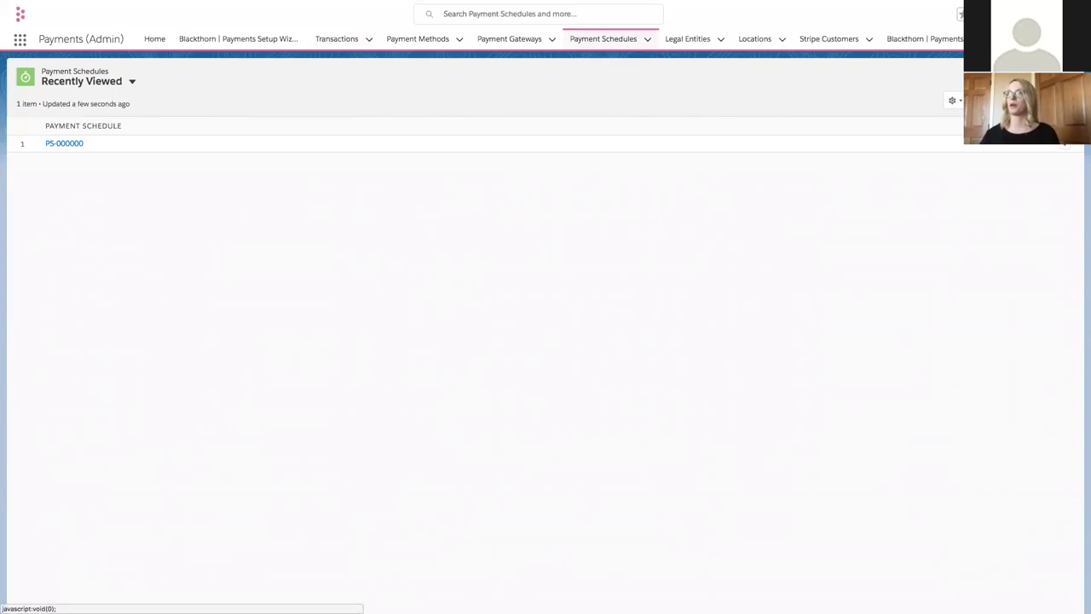
Step: Start a new payment schedule with the Monthly EZ Preset and start date 3/31/2018
left_click(1044, 77)
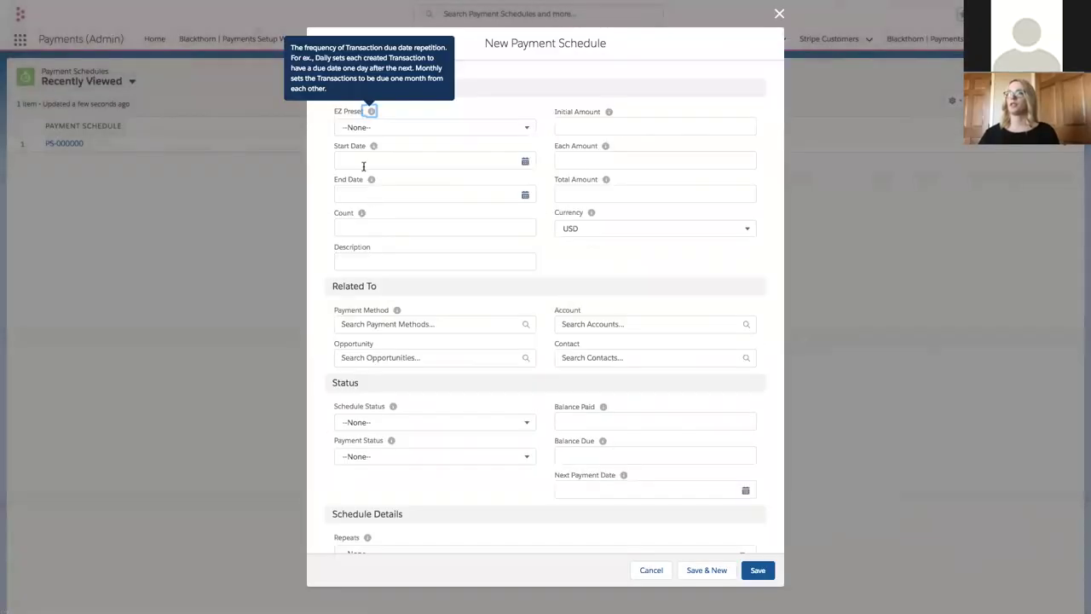
left_click(370, 126)
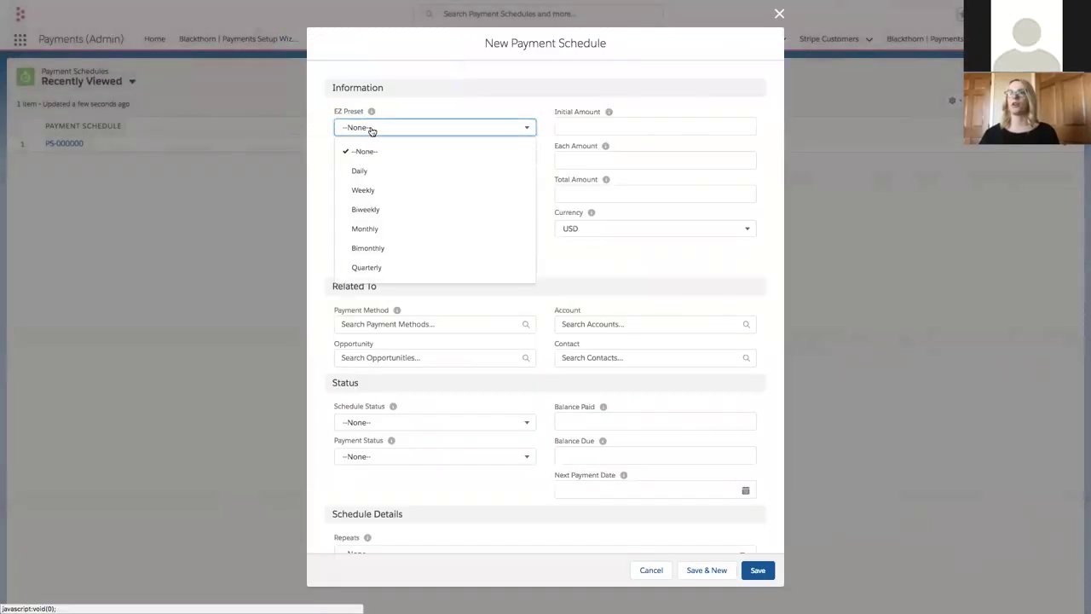
left_click(372, 232)
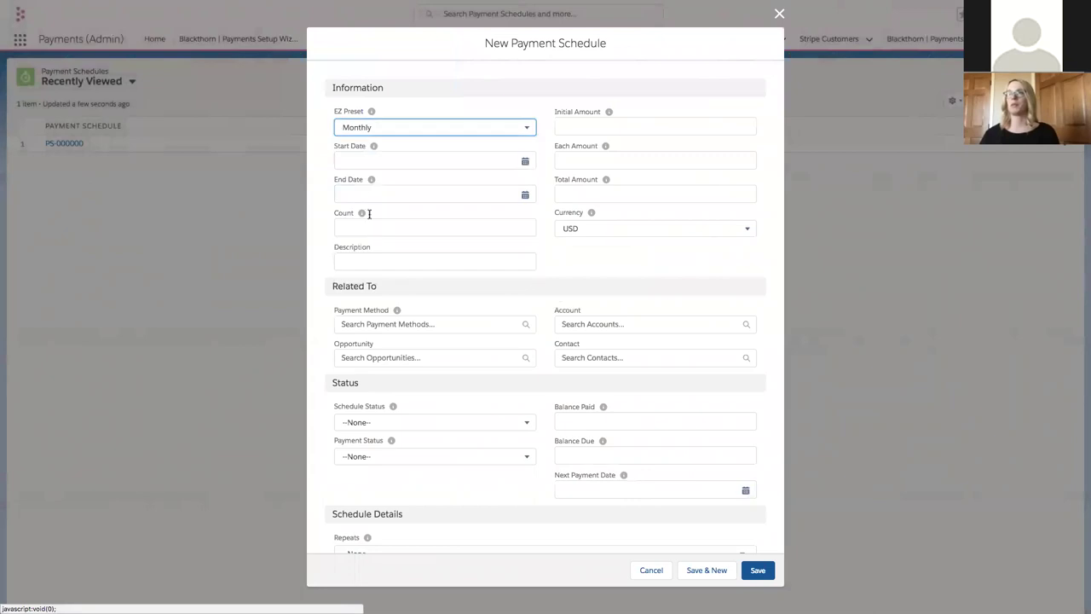
left_click(387, 161)
left_click(484, 315)
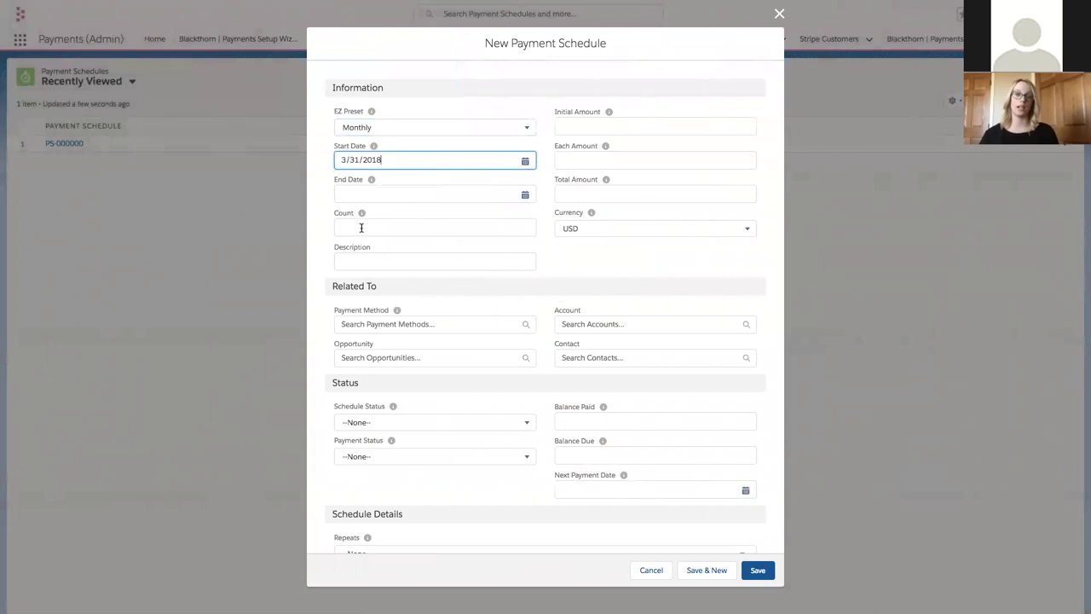
Step: Enter 12 payments, description 'example', 400 per payment and 550 initial amount
left_click(358, 229)
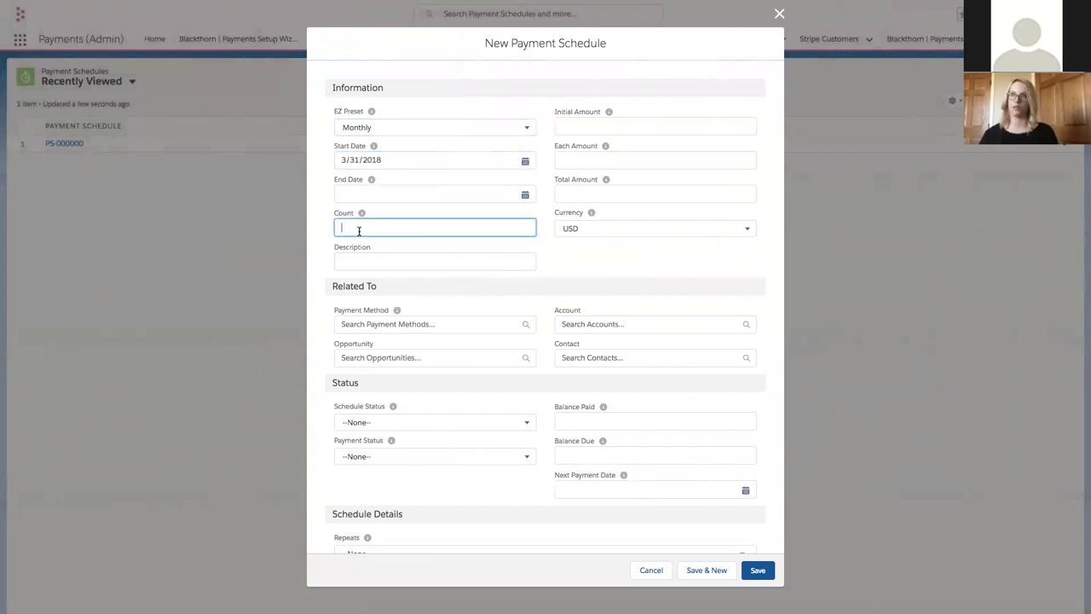
type("12")
left_click(366, 261)
type("example")
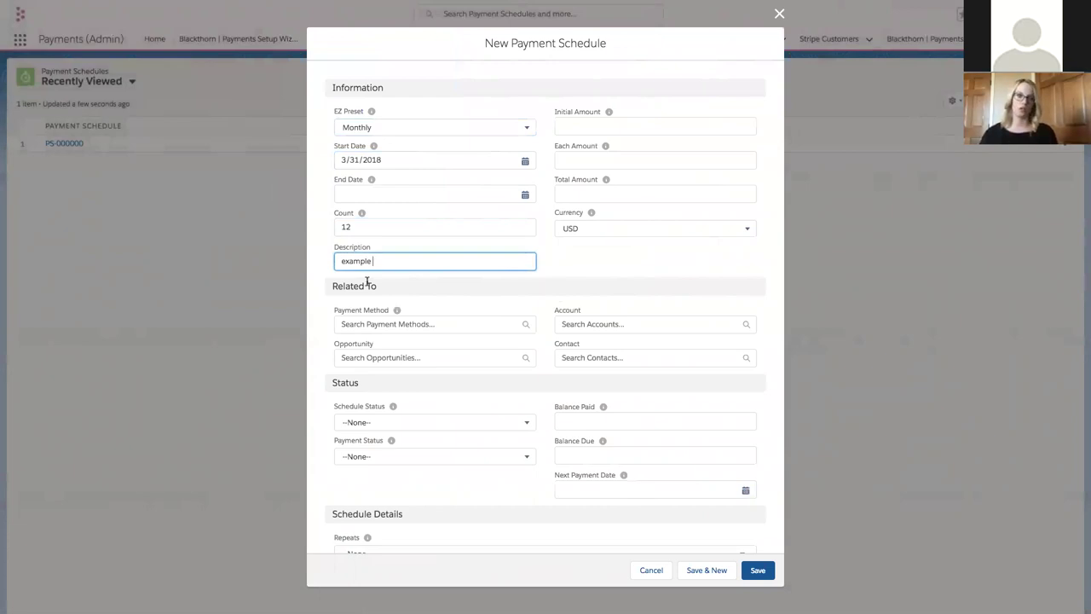
left_click(593, 160)
type("400")
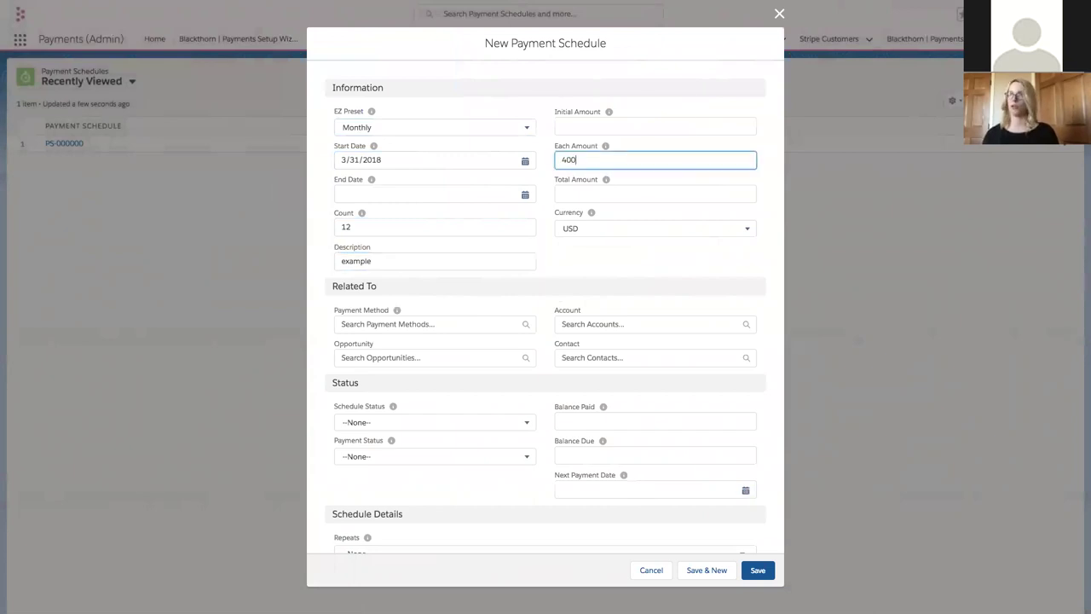
left_click(618, 128)
type("550")
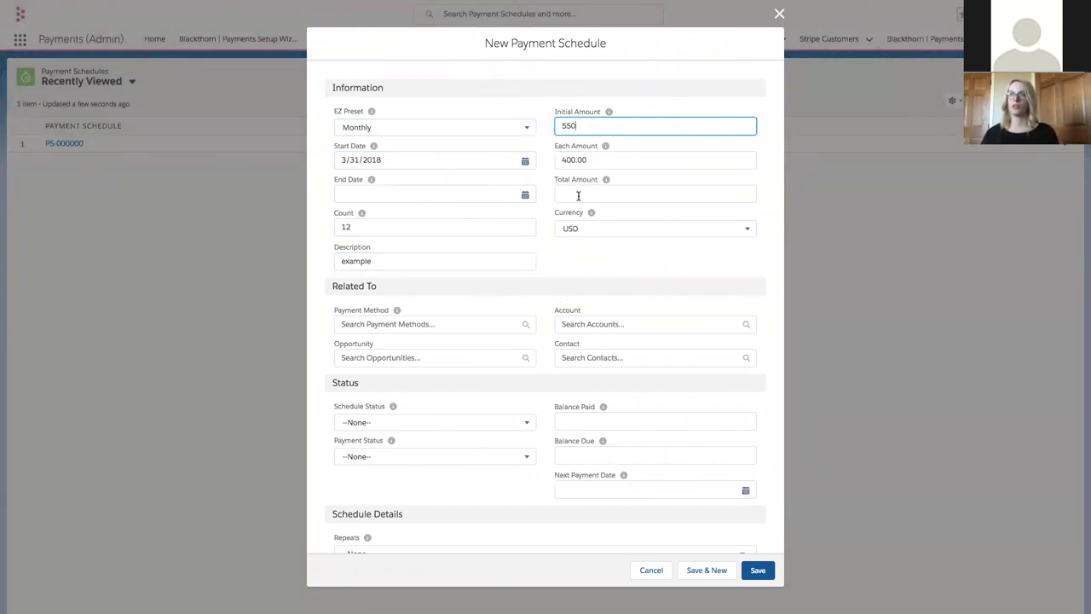
Step: Link payment method PM-000000, set Schedule Status to Generate, and save the schedule
scroll(418, 311, "down", 1)
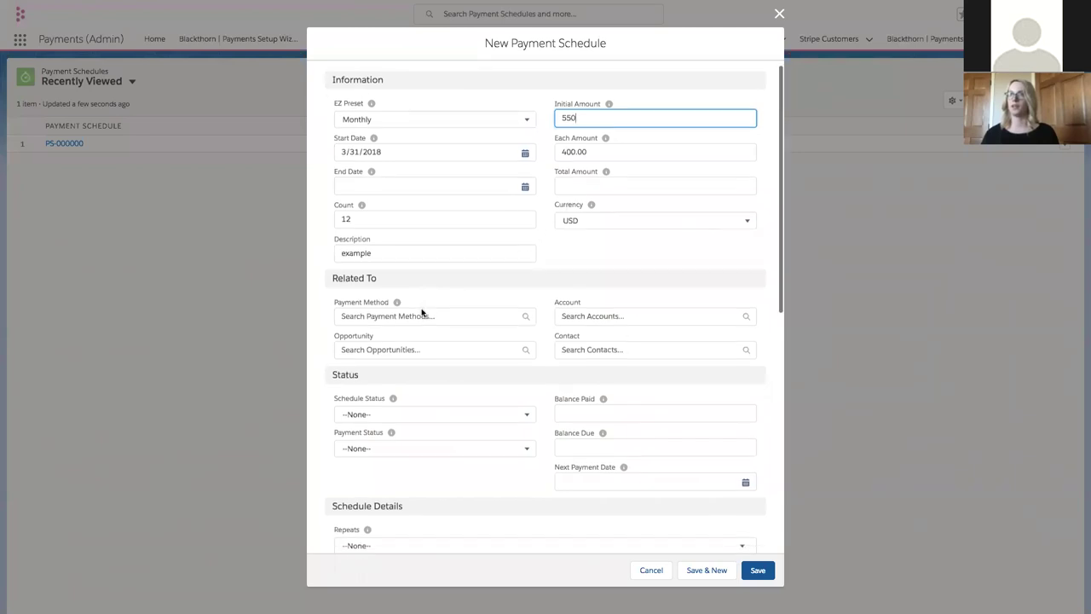
left_click(421, 309)
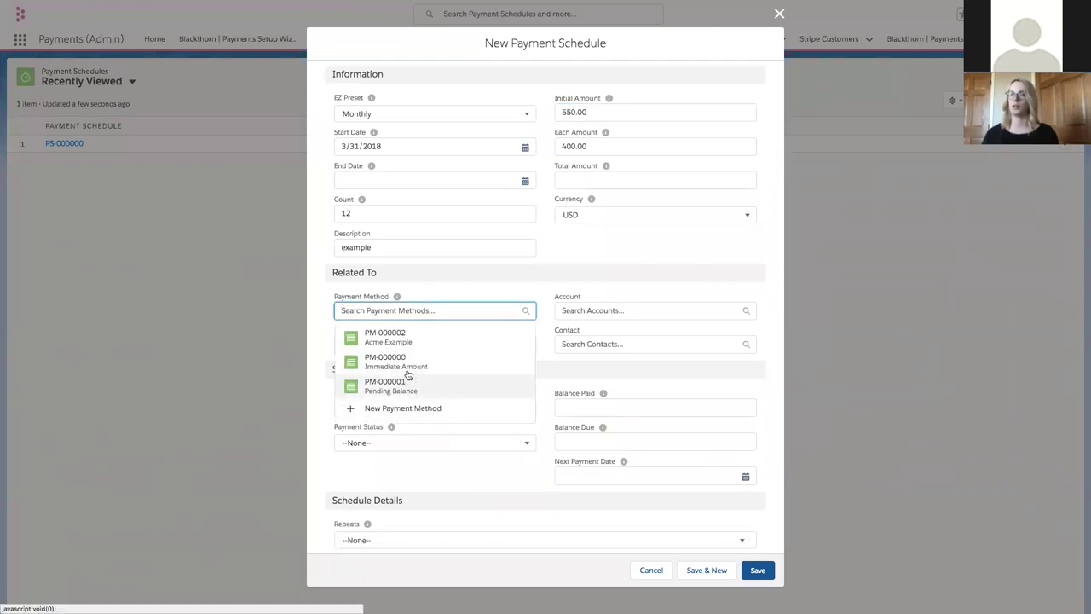
left_click(401, 372)
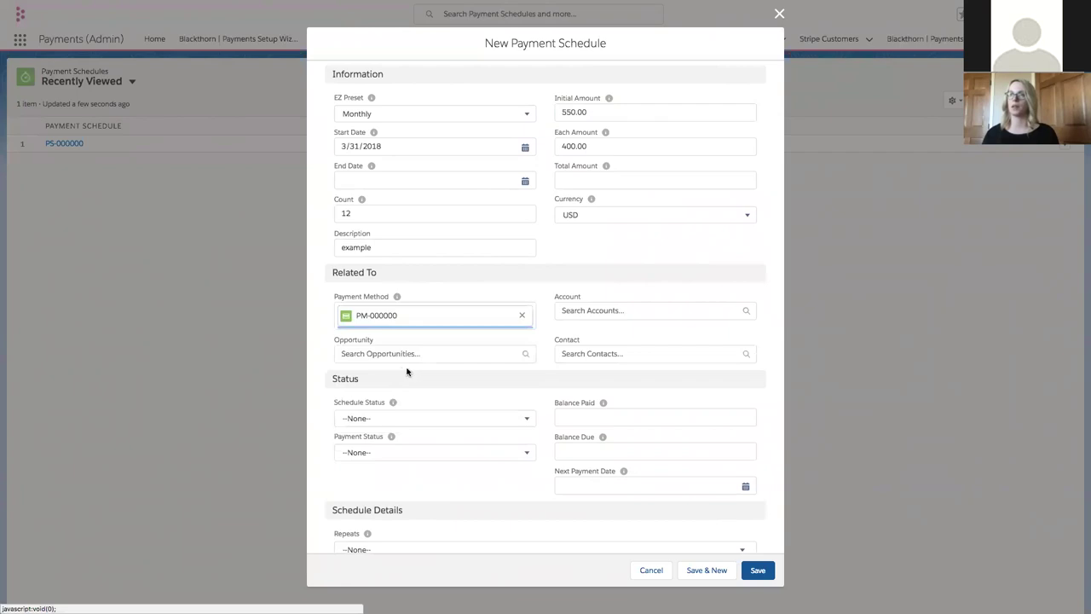
scroll(494, 369, "down", 3)
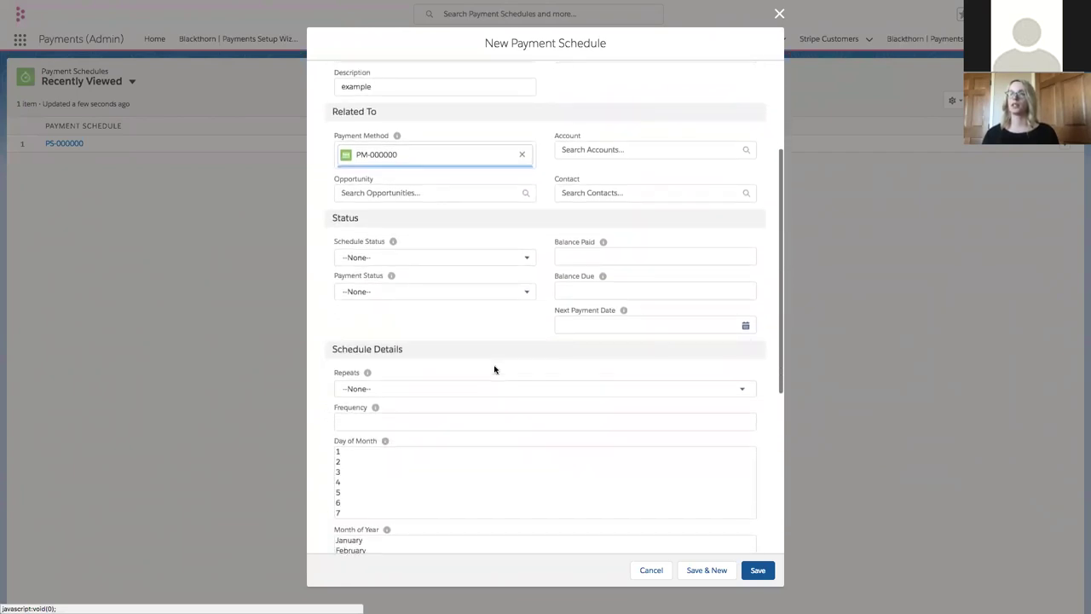
left_click(394, 388)
left_click(385, 258)
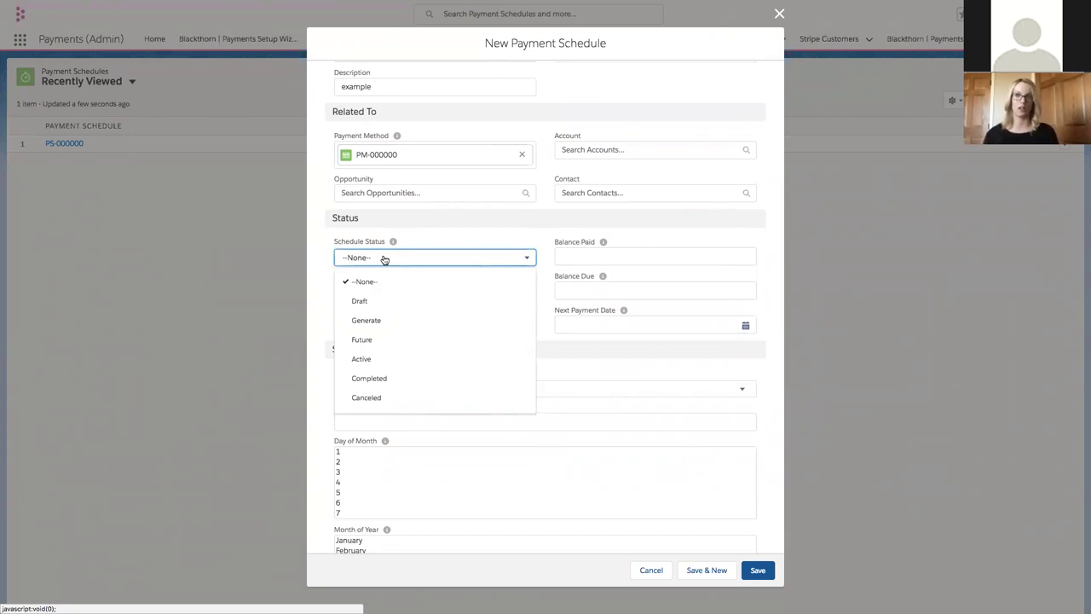
left_click(383, 320)
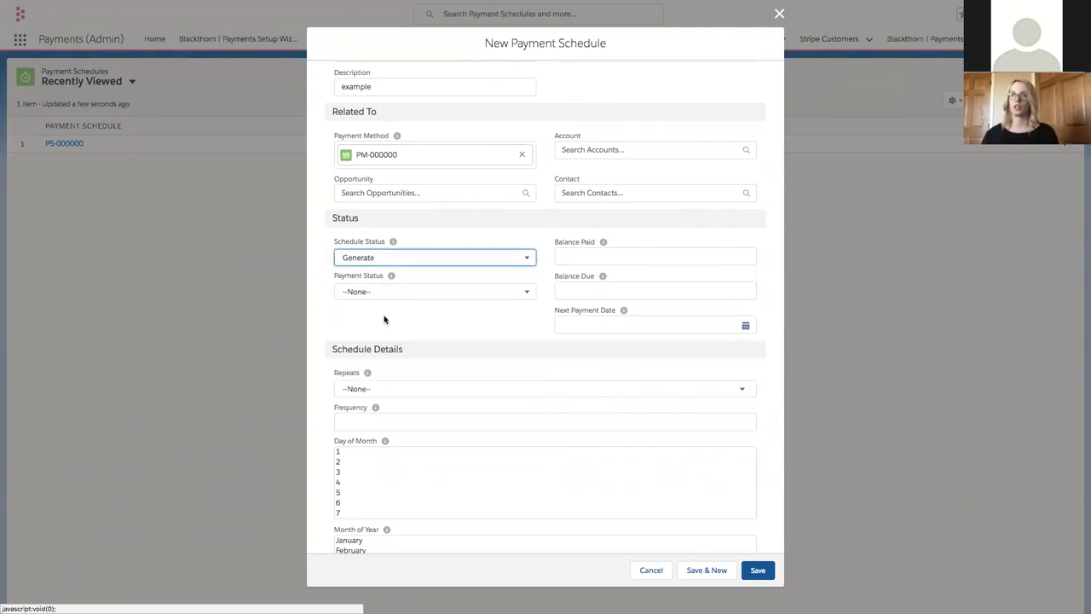
scroll(418, 313, "up", 2)
scroll(420, 313, "up", 3)
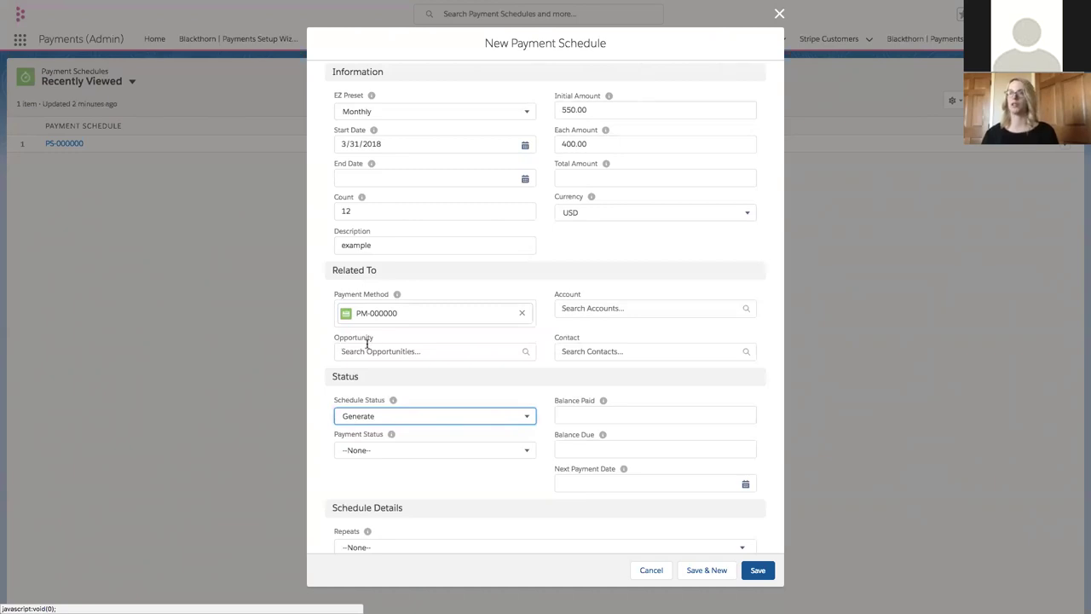
left_click(758, 572)
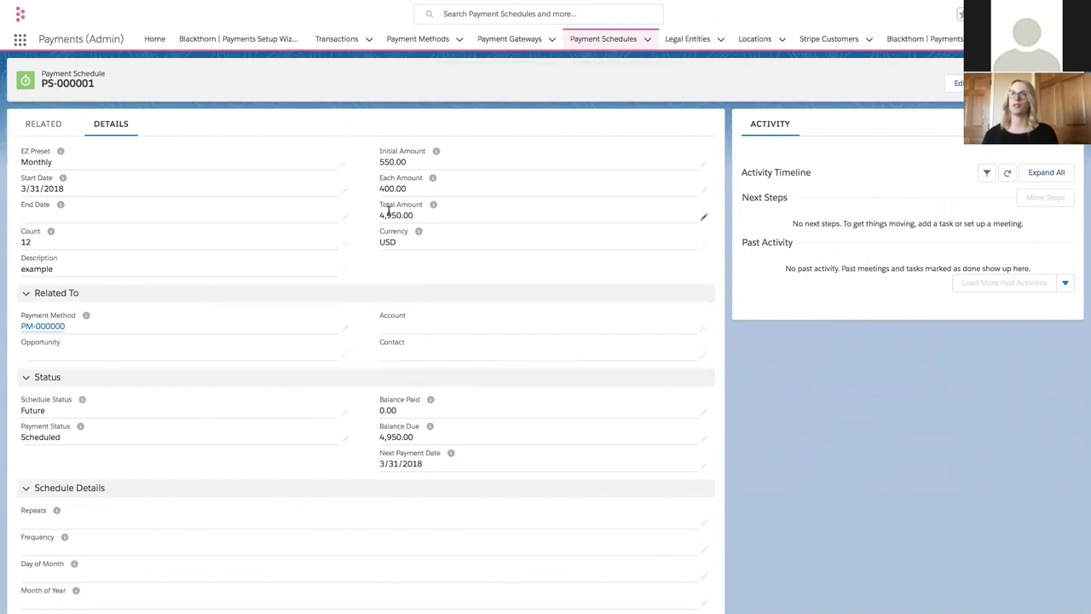
Step: Review PS-000001's details and inline-edit Payment Status to view its options, then cancel unchanged
scroll(407, 362, "down", 1)
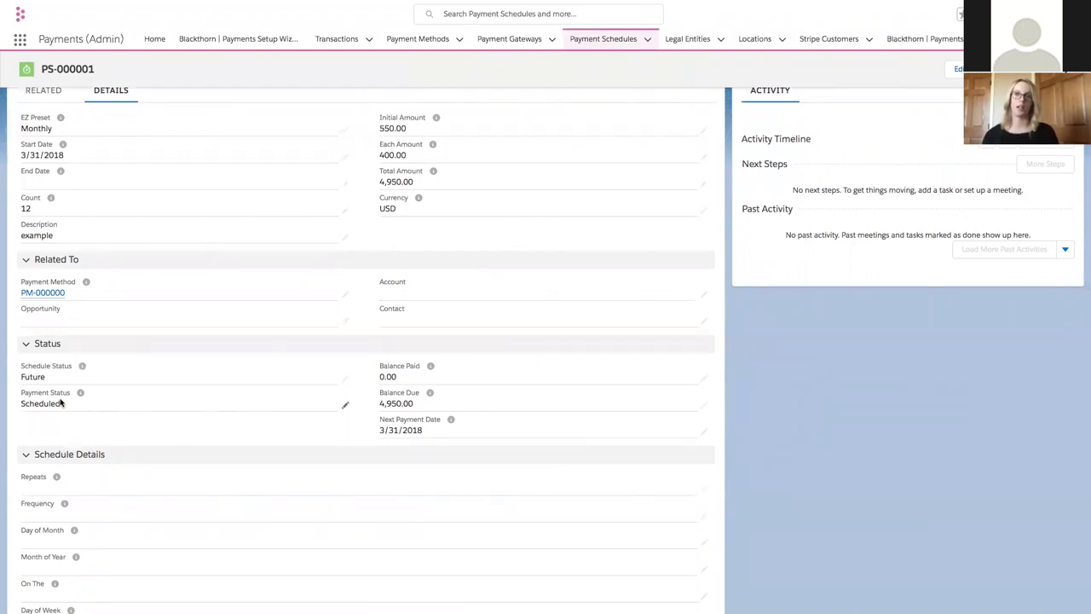
double_click(66, 405)
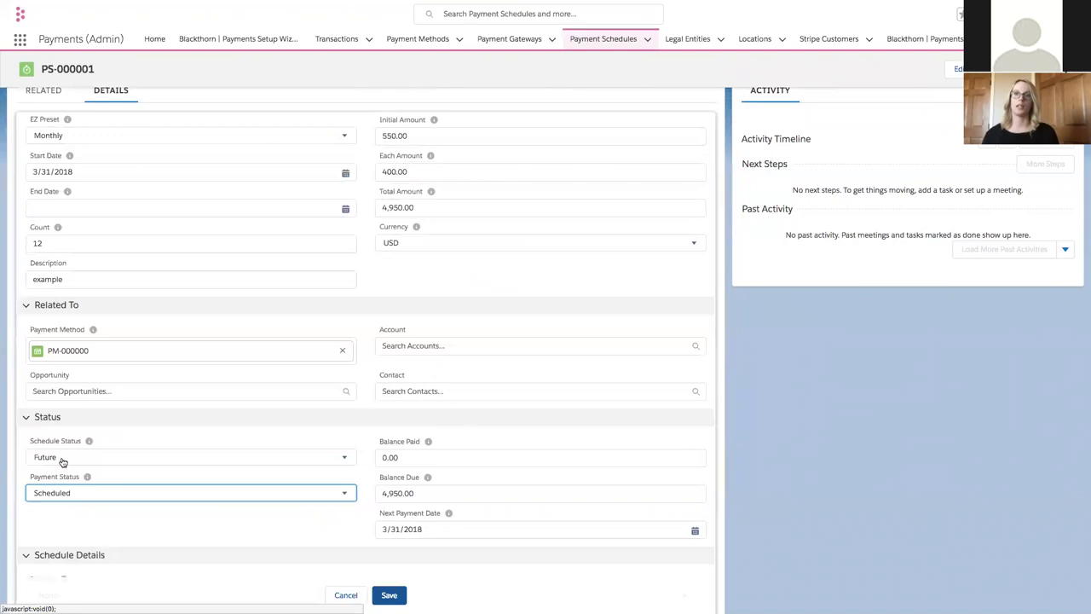
left_click(76, 497)
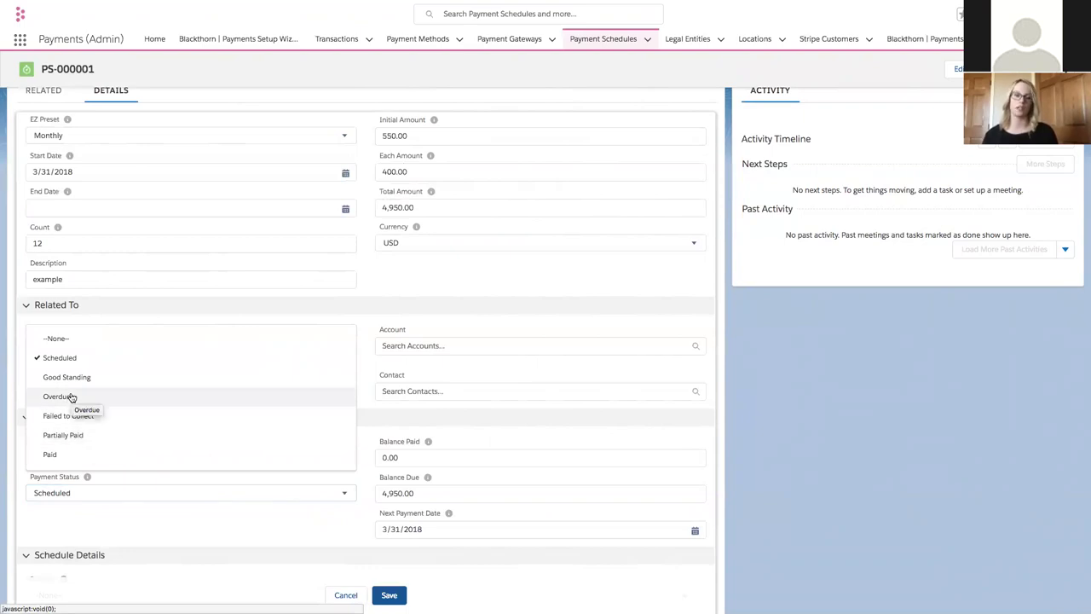
left_click(114, 514)
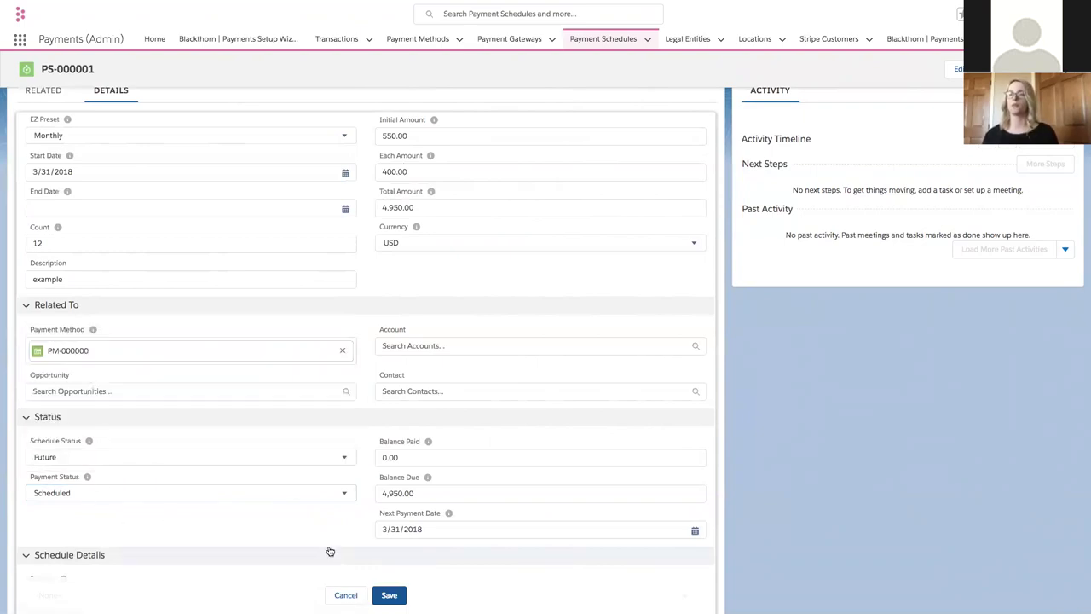
left_click(345, 595)
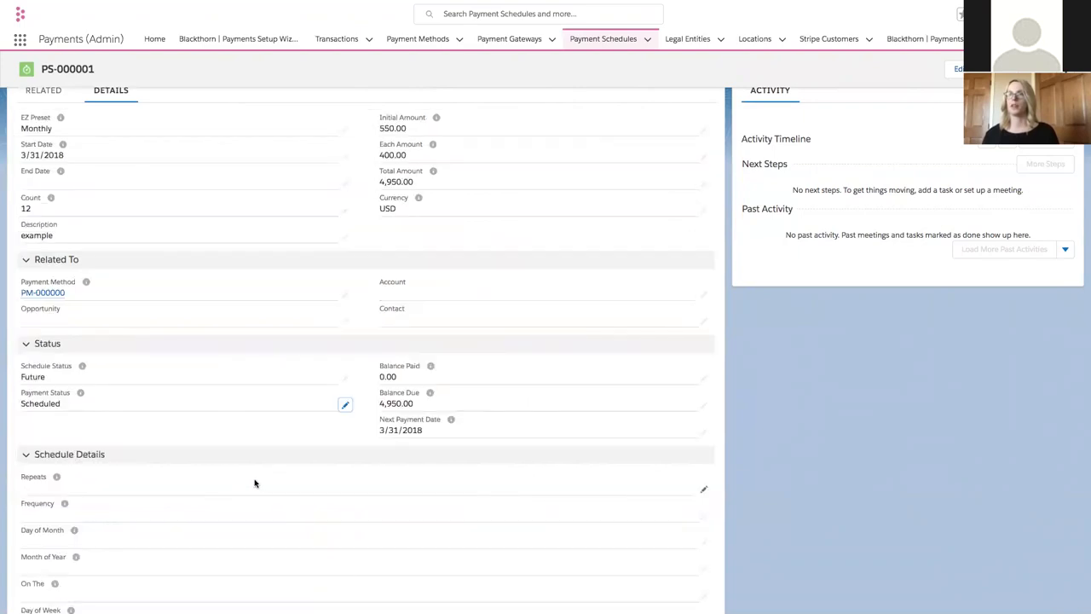
scroll(446, 390, "down", 2)
scroll(447, 390, "up", 5)
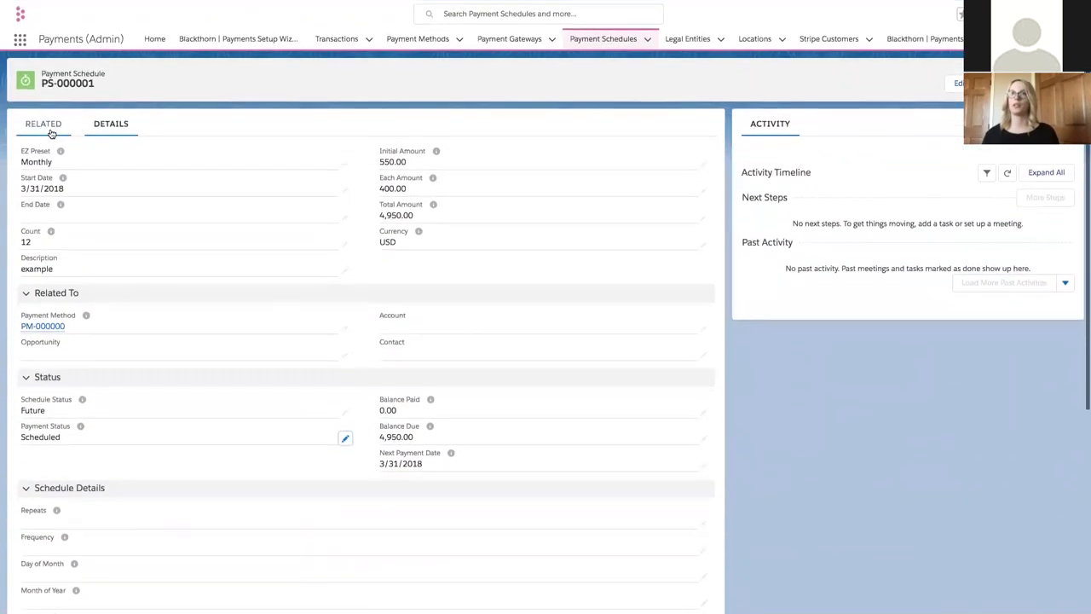
Step: View all 12 related transactions of PS-000001, due monthly 3/31/2018 to 2/28/2019
left_click(45, 125)
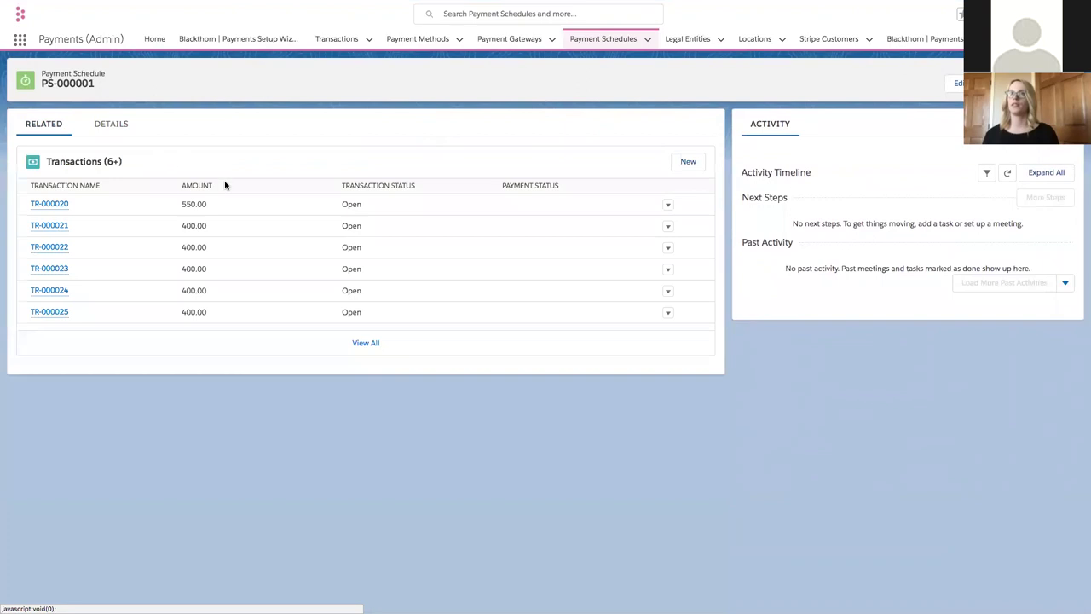
left_click(363, 343)
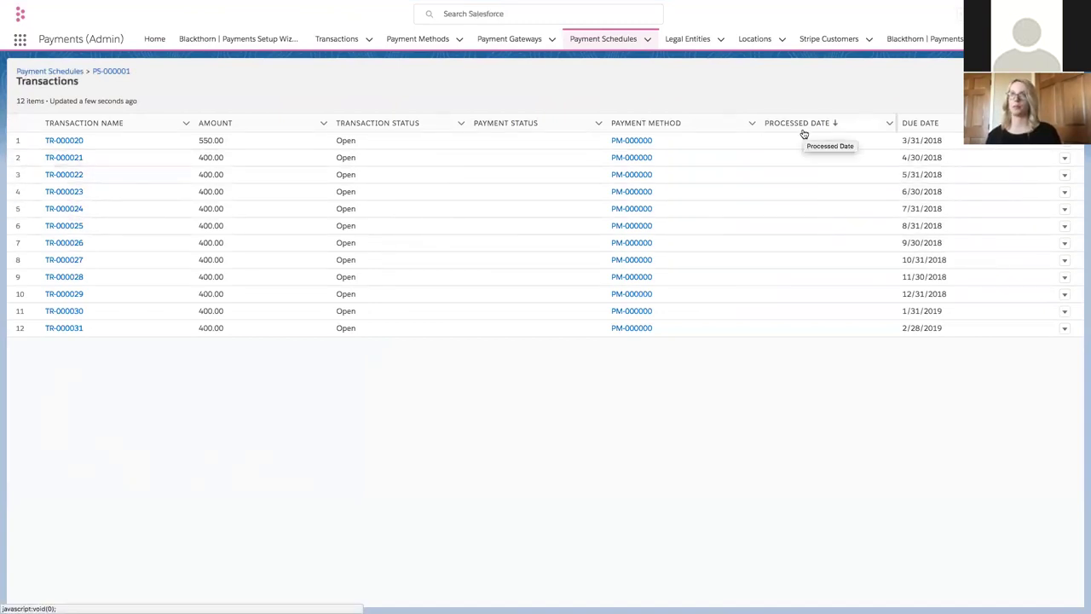
mouse_move(852, 5)
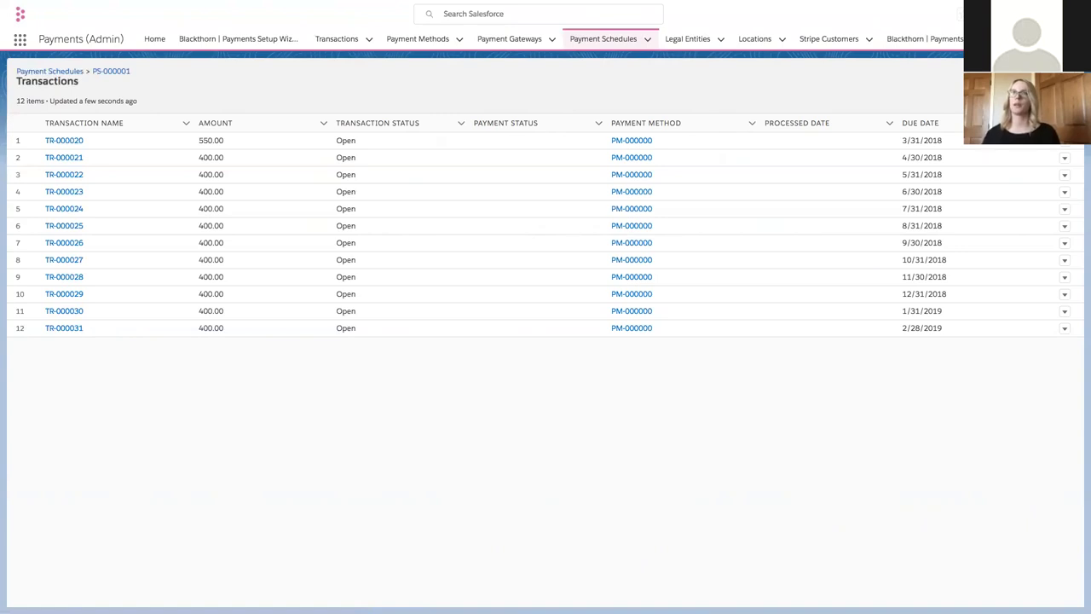
Step: Switch from the browser to the Blackthorn Google Slides presentation
mouse_move(377, 5)
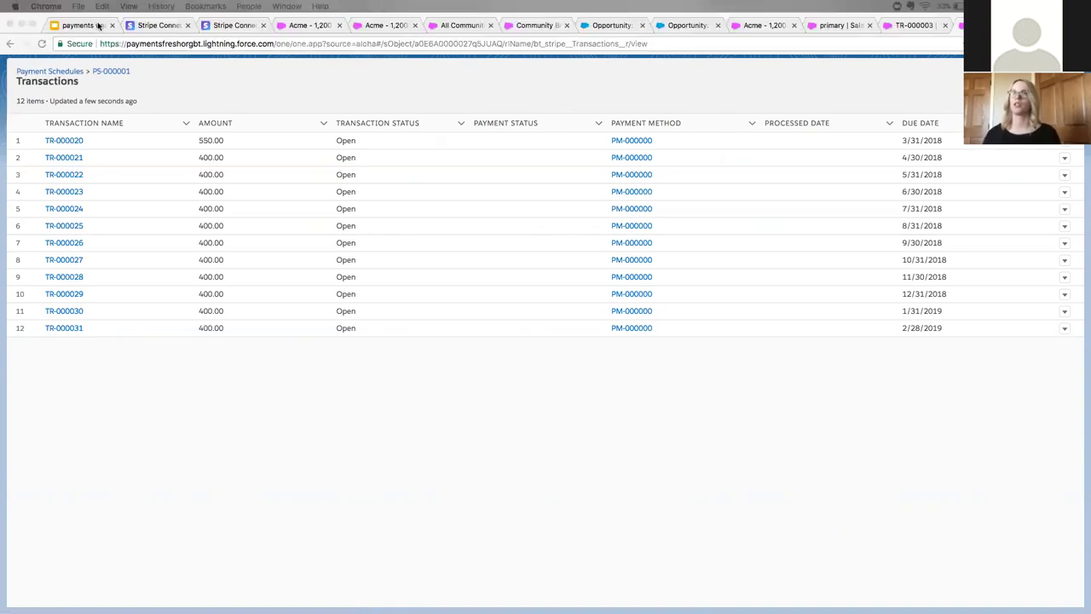
key("super+Tab")
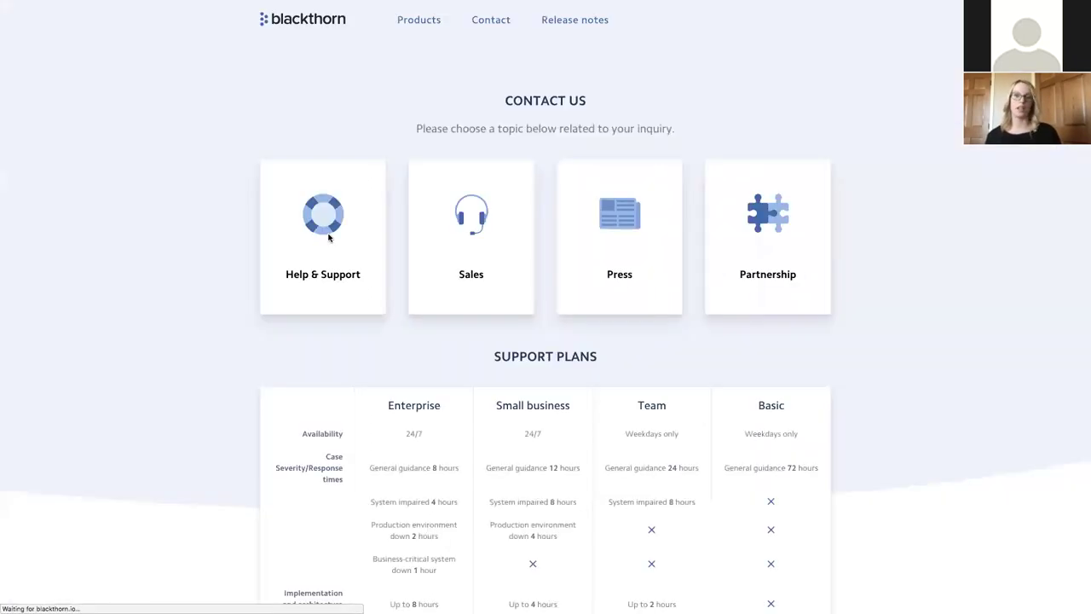
scroll(399, 136, "down", 2)
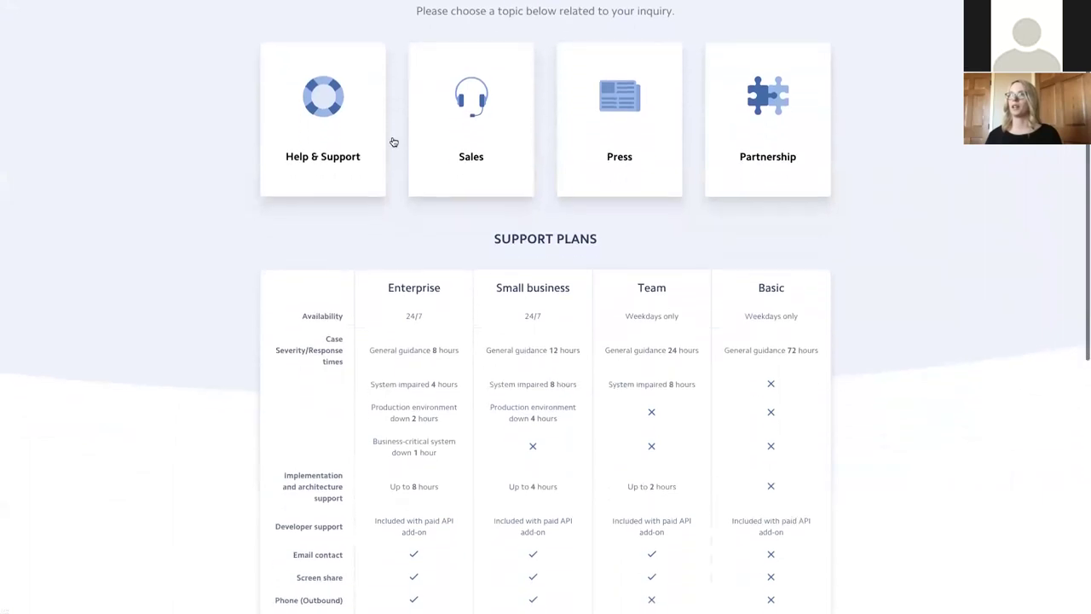
scroll(349, 142, "down", 2)
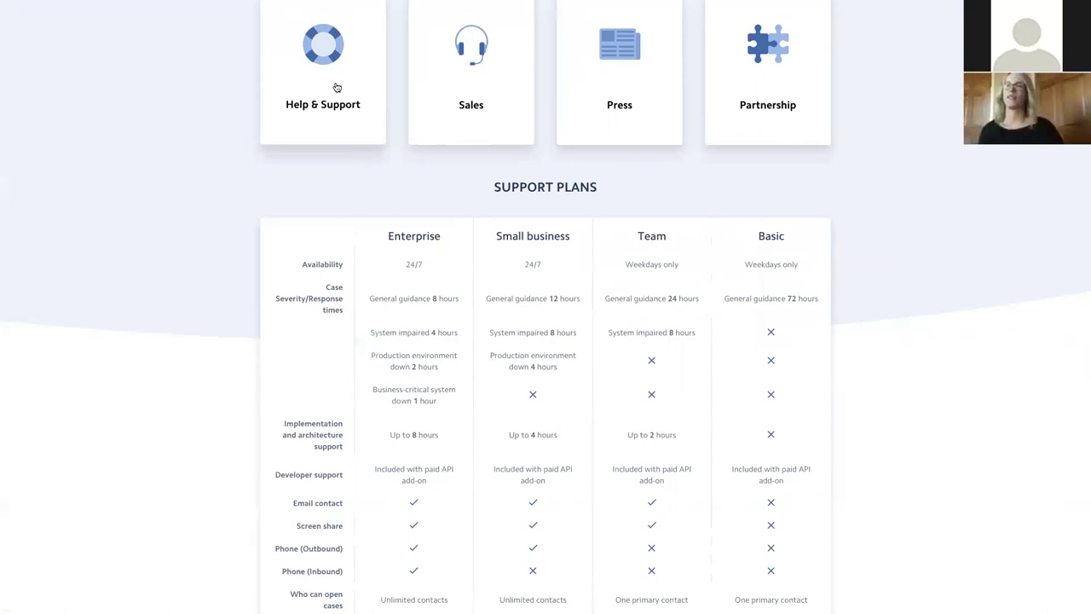
scroll(352, 92, "up", 3)
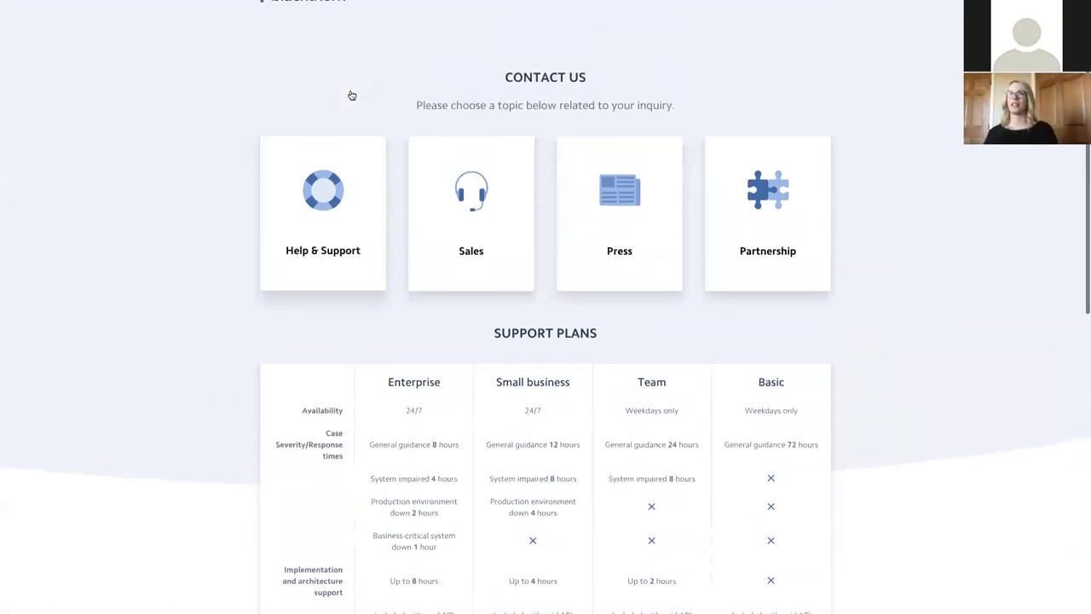